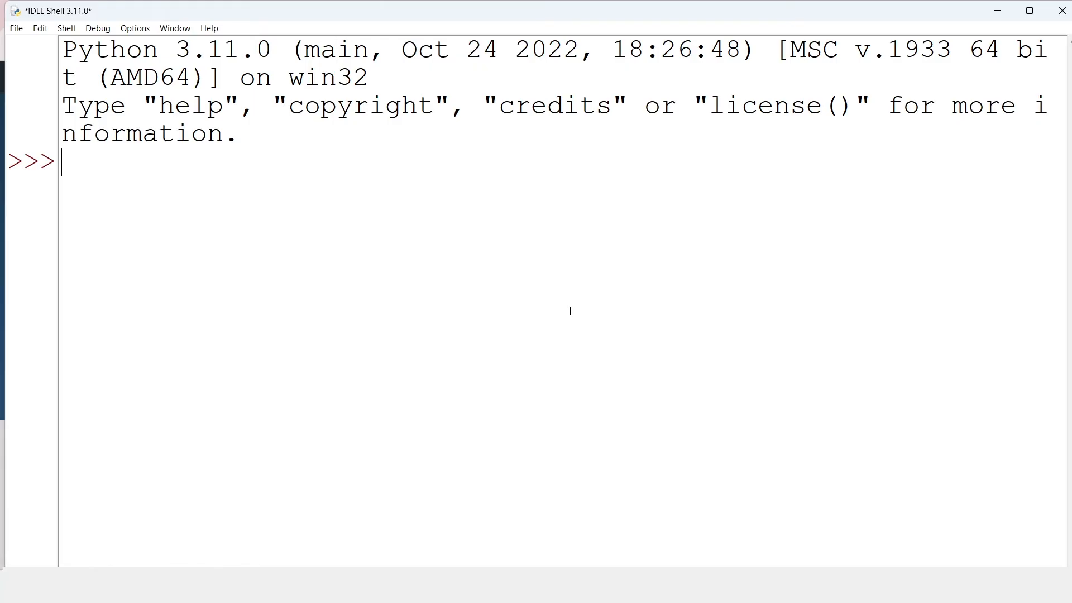
type("print")
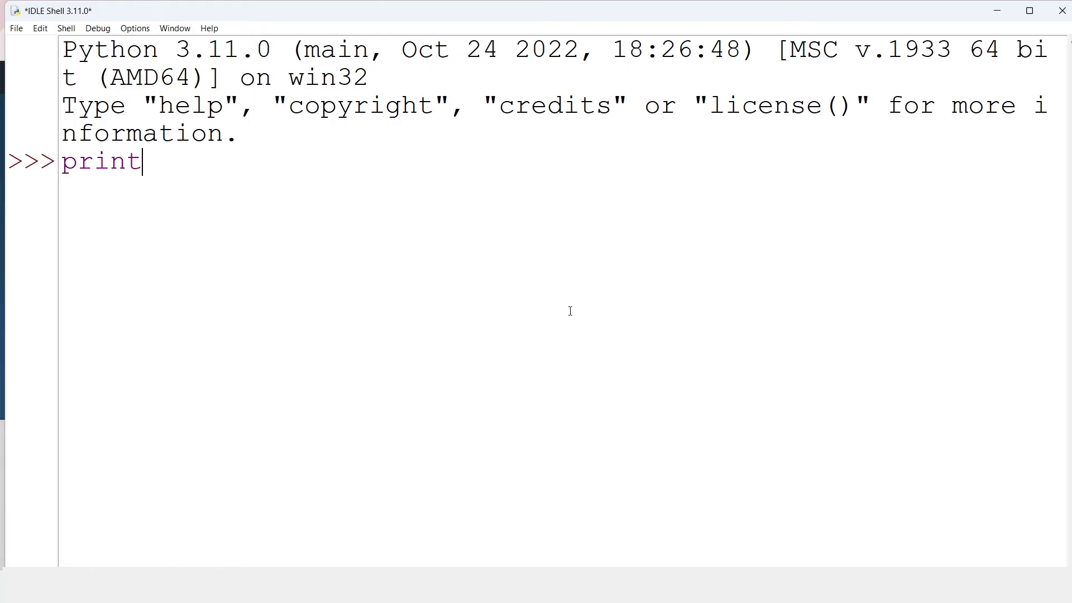
type("(\"H")
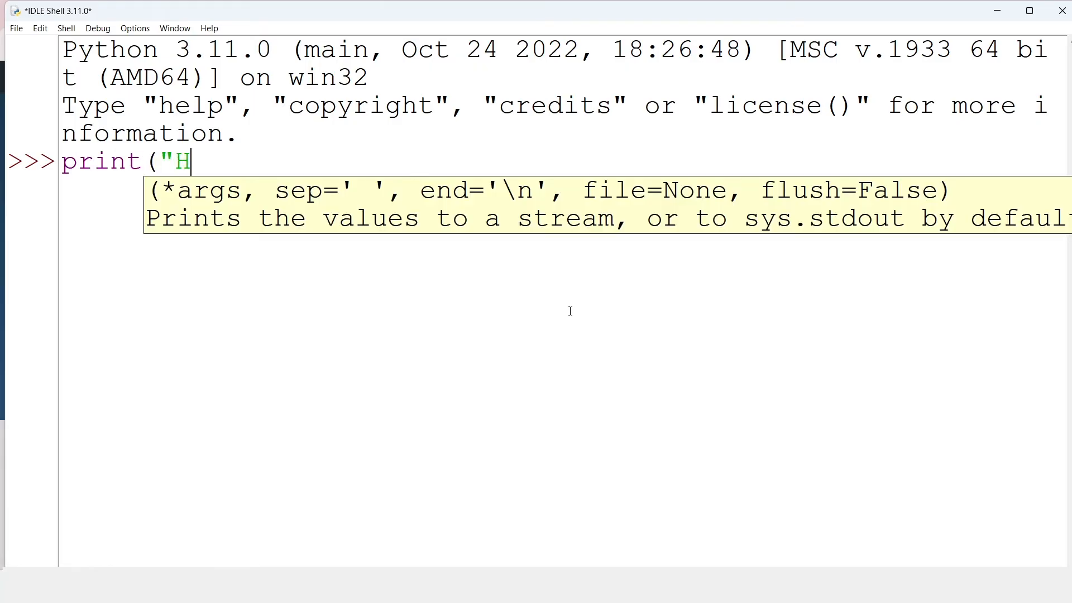
type("ello")
Run print("Hello World") at the >>> prompt so the shell prints Hello World
key("BackSpace")
key("BackSpace")
key("BackSpace")
type("l")
type("lo")
type(" Worl")
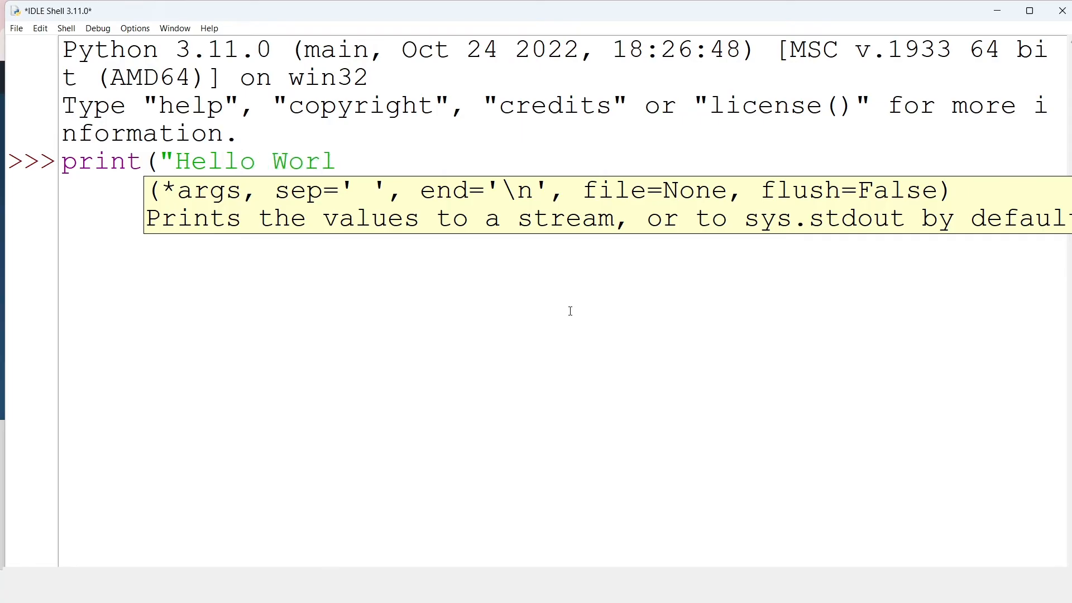
type("d\")")
key("Return")
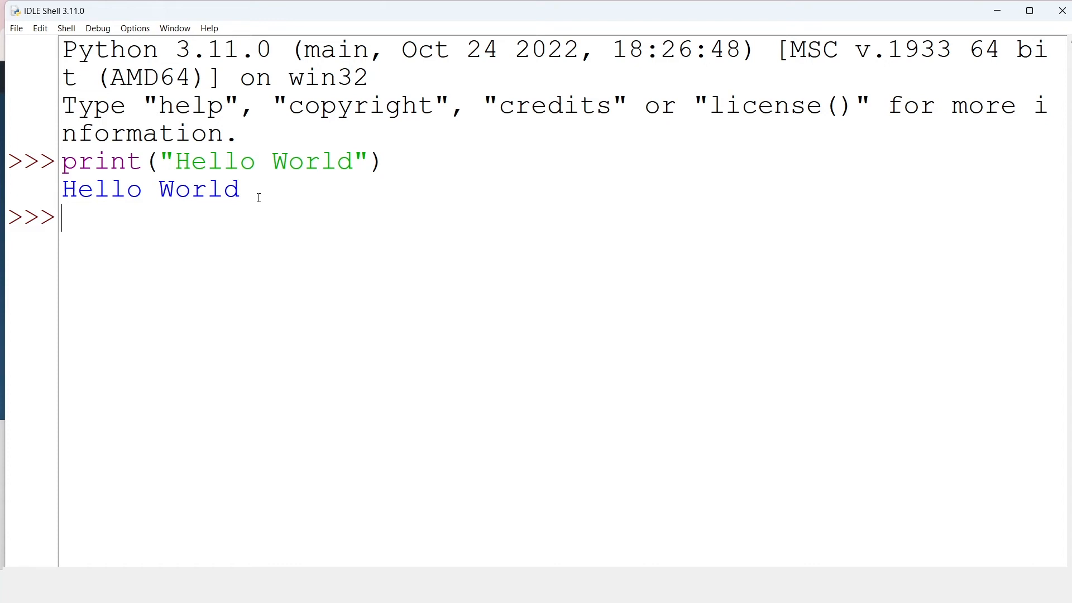
left_click_drag(242, 189, 60, 190)
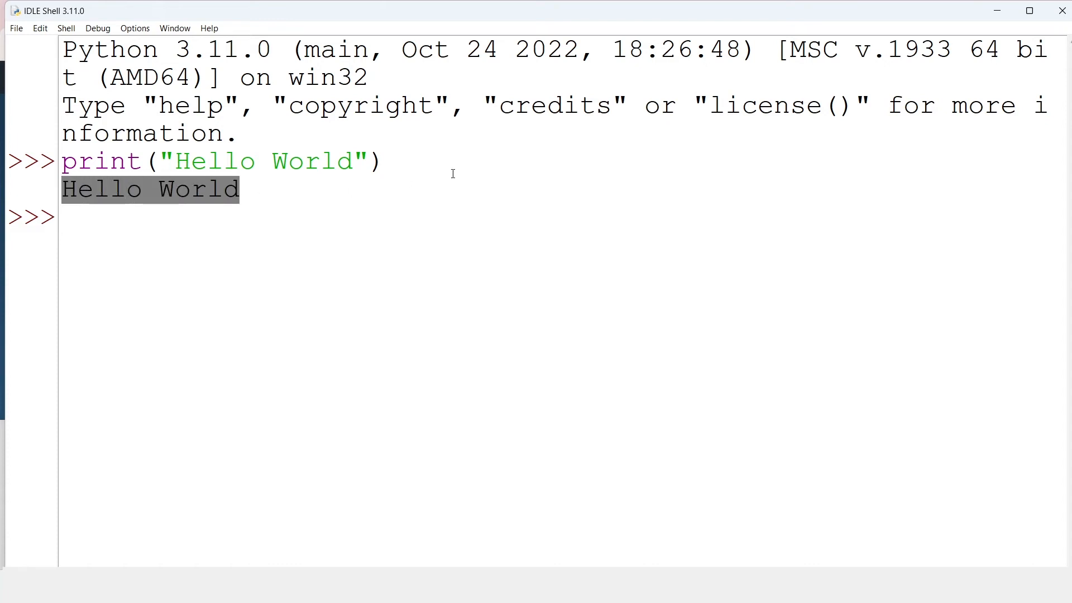
left_click(421, 161)
left_click_drag(385, 160, 61, 161)
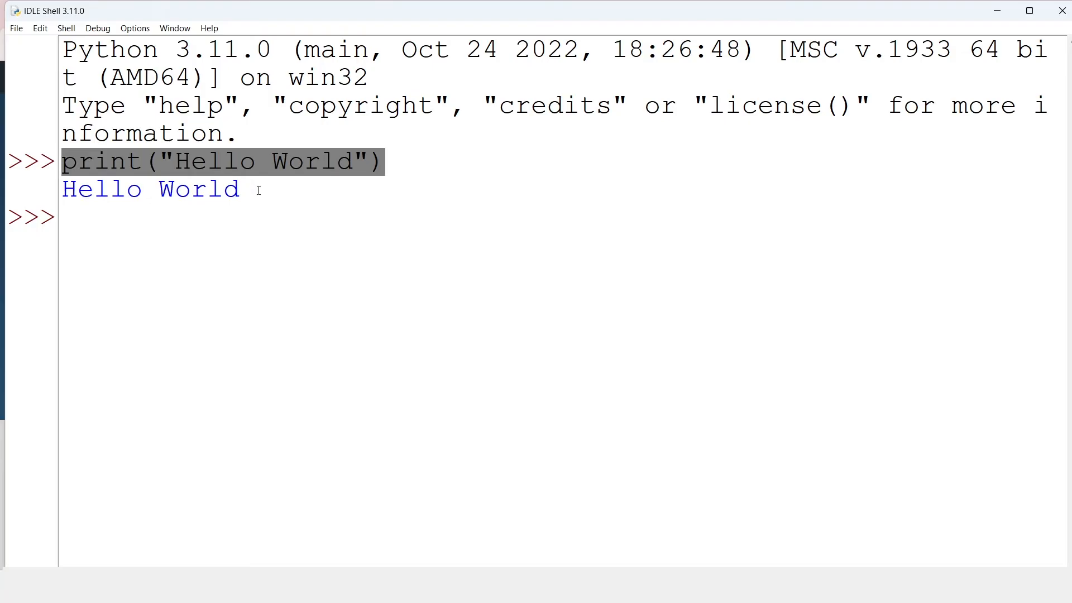
left_click_drag(243, 189, 60, 191)
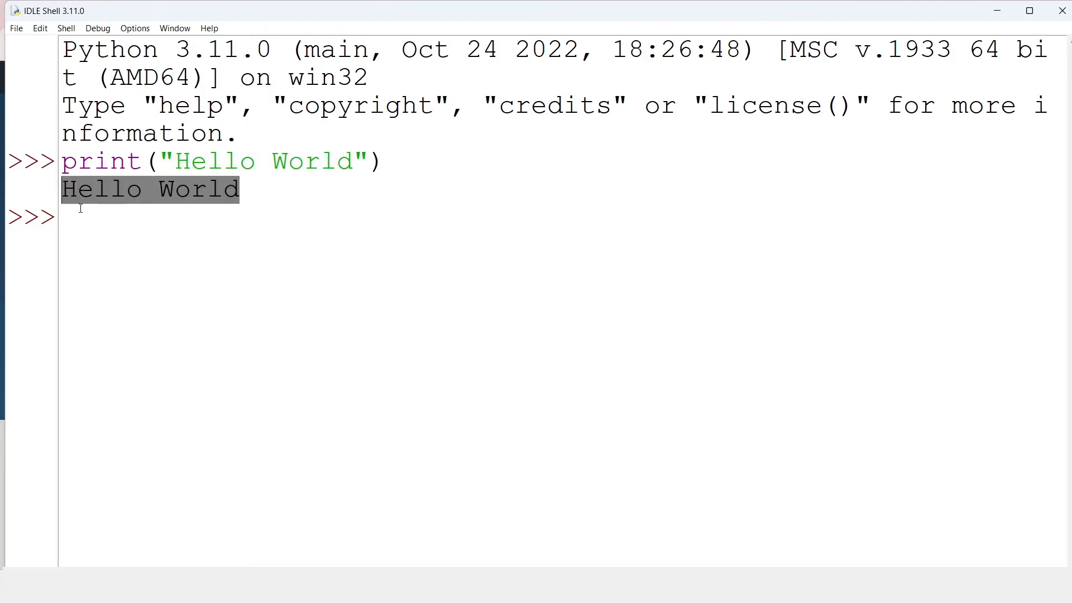
Evaluate 2+3 at the prompt so the shell returns 5
left_click(85, 229)
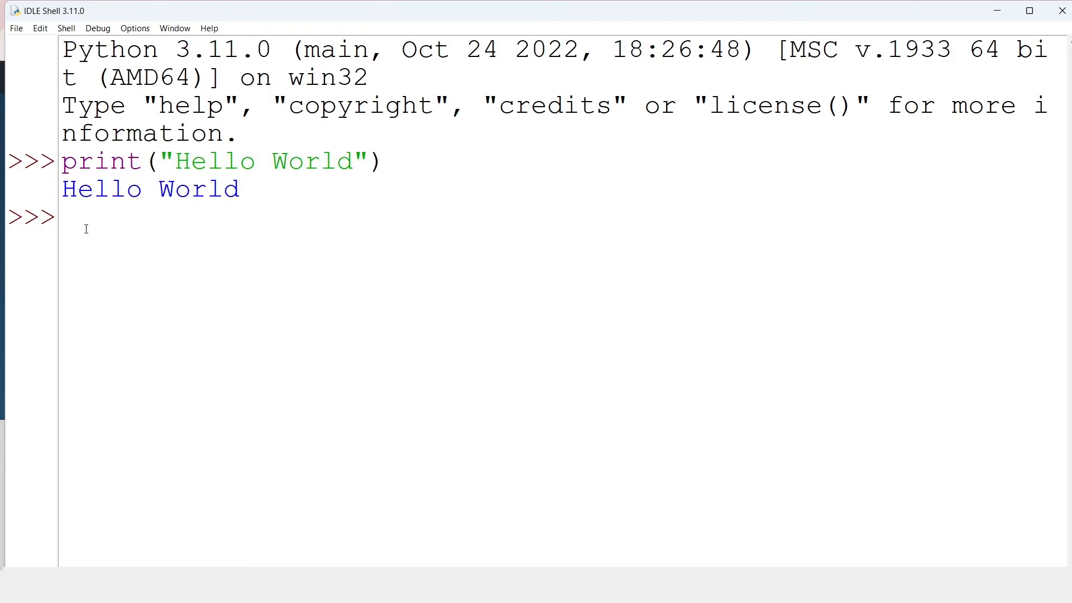
type("2+3")
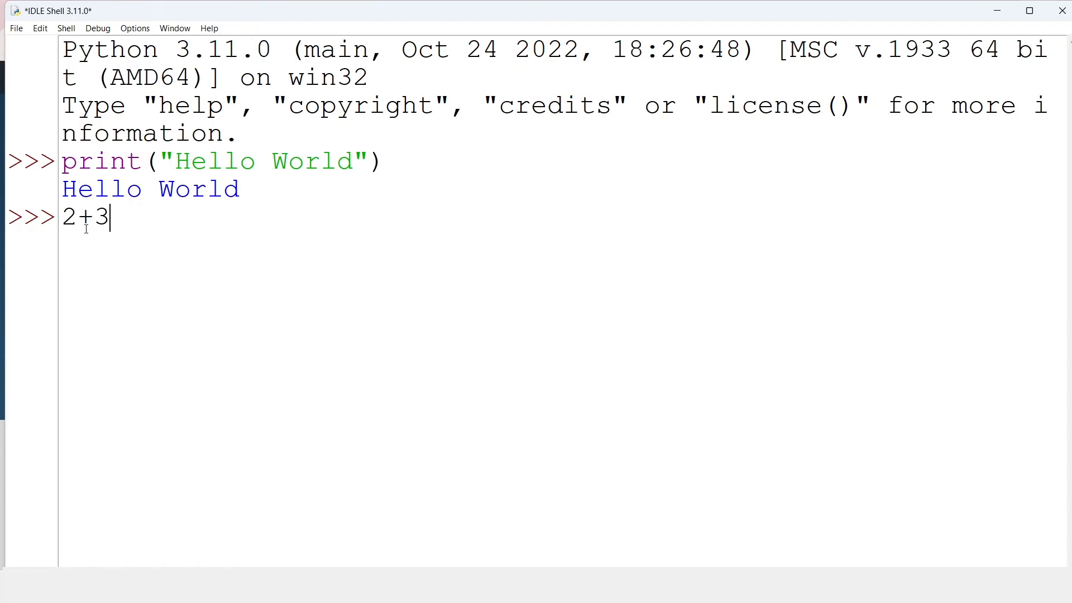
key("Return")
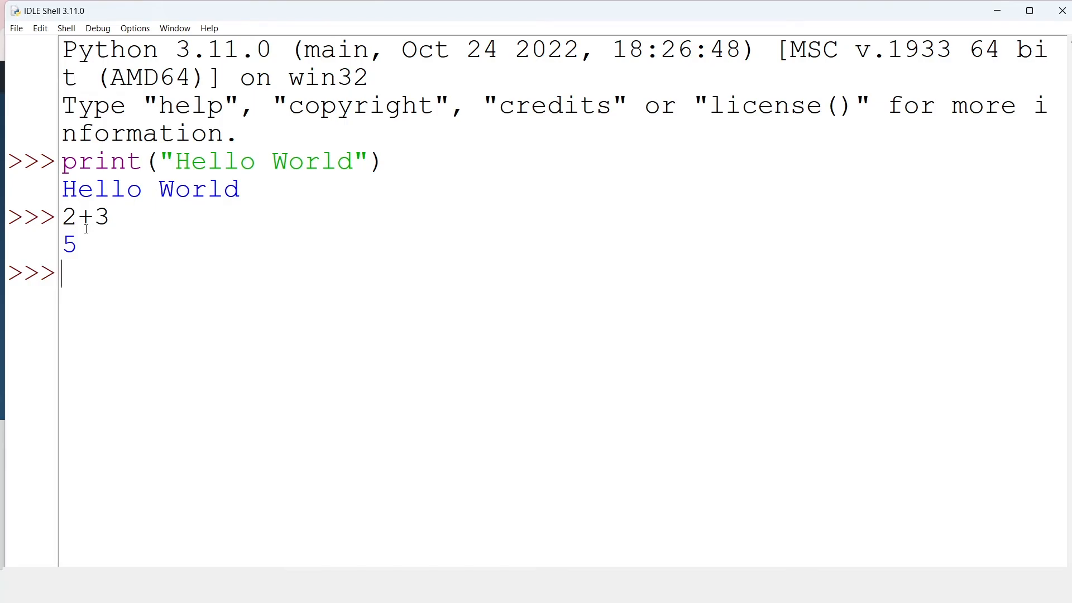
Write num1=5, num2=10, result=num1+num2 and print(result) in a new script file
left_click(18, 29)
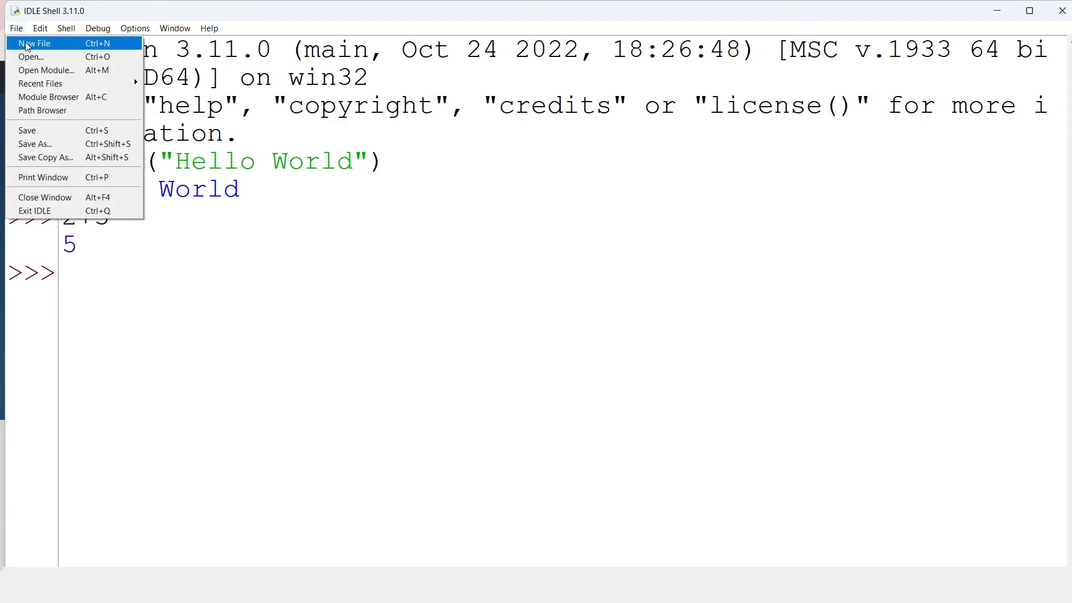
left_click(34, 44)
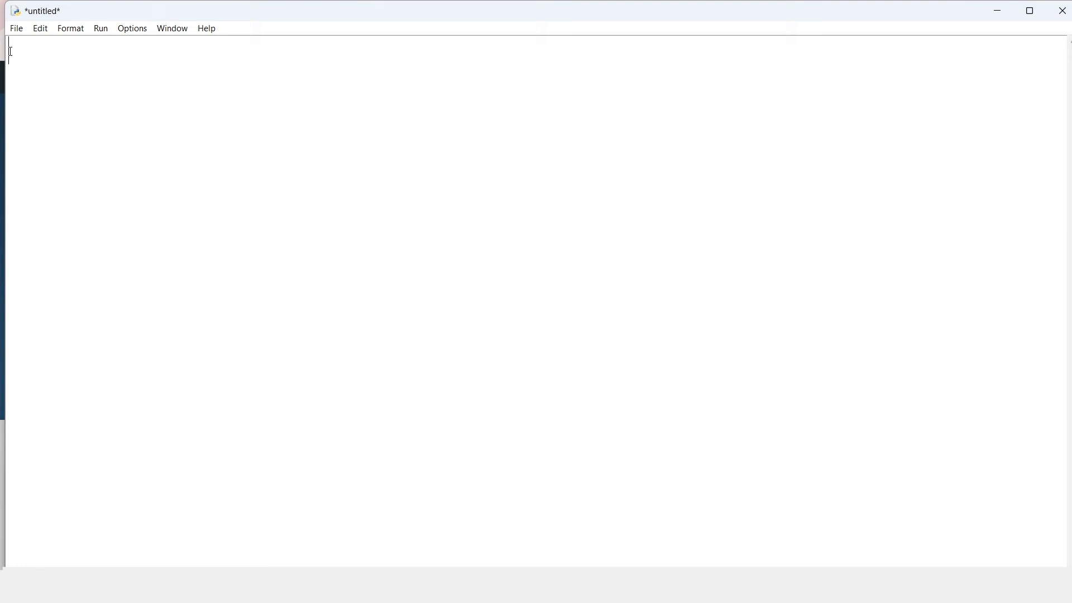
type("num1=")
type("5")
key("Return")
type("num")
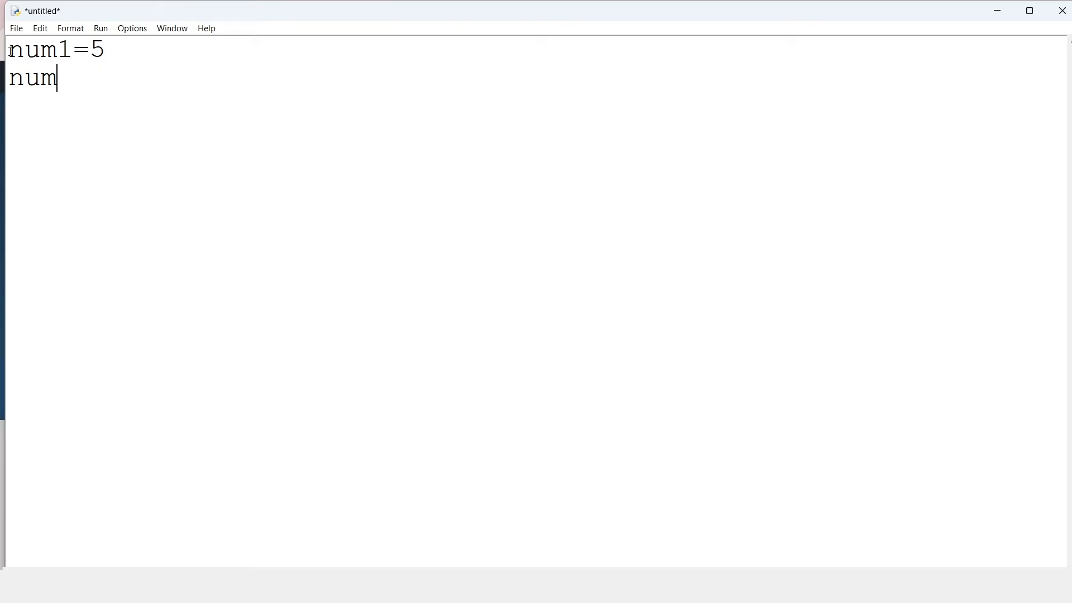
type("2=10")
key("Return")
type("resul")
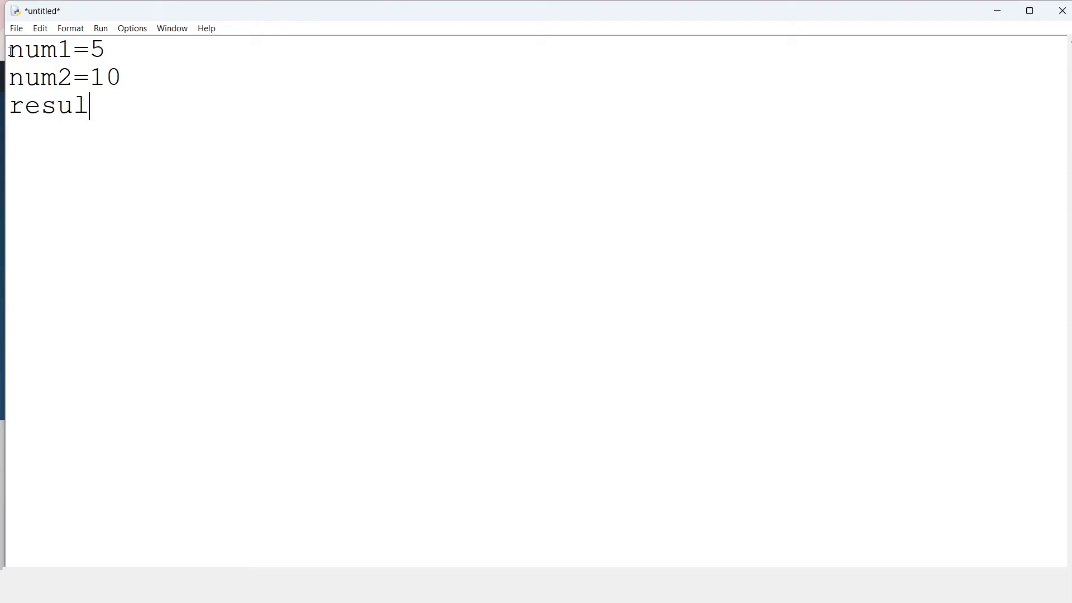
type("t=")
type("num")
type("1+nu")
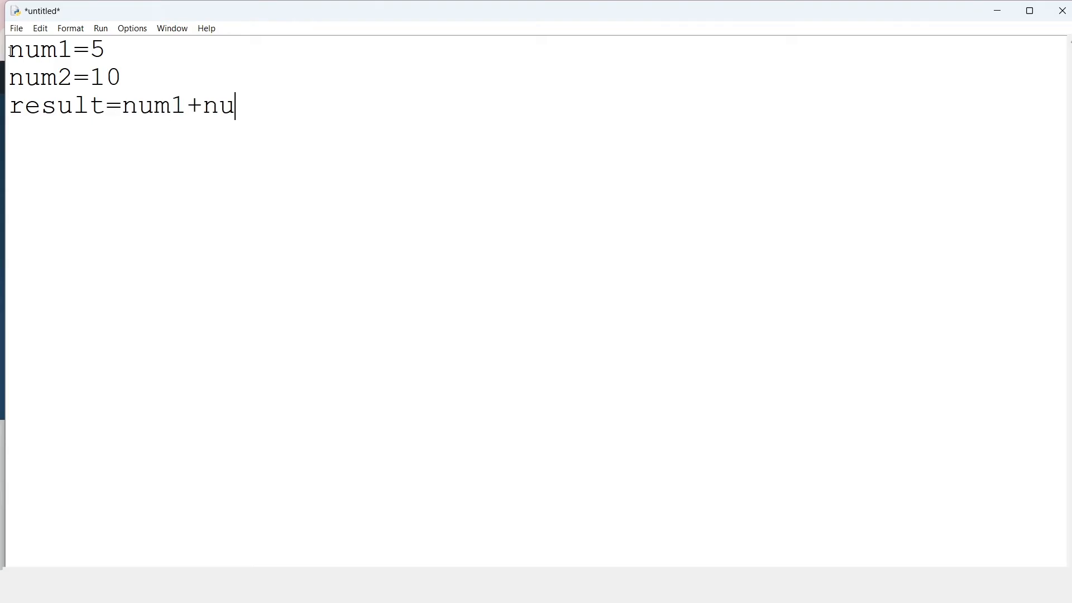
type("m2")
key("Return")
type("print")
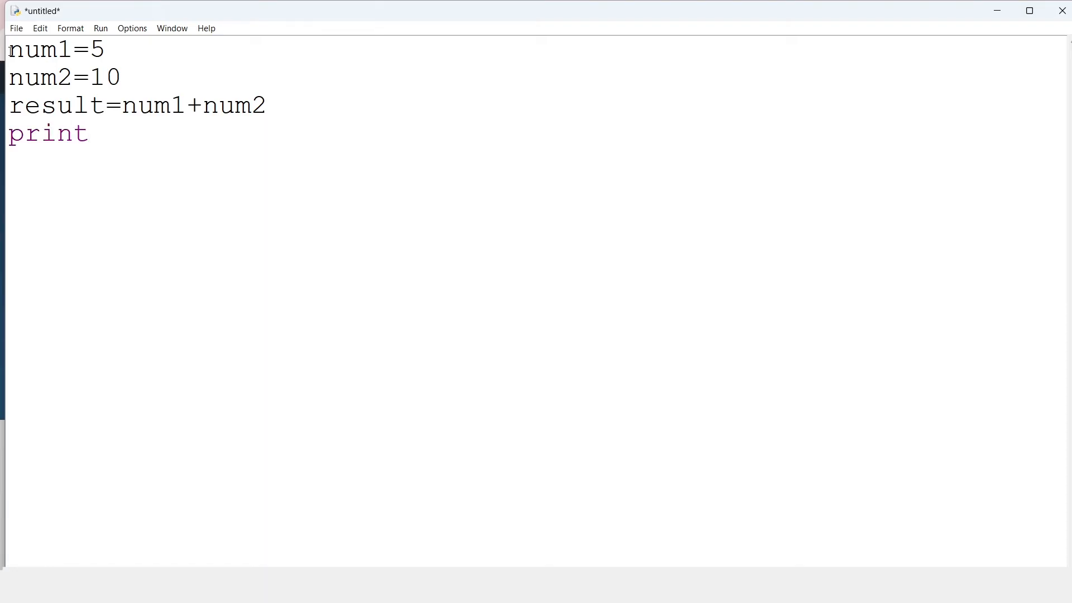
type("(")
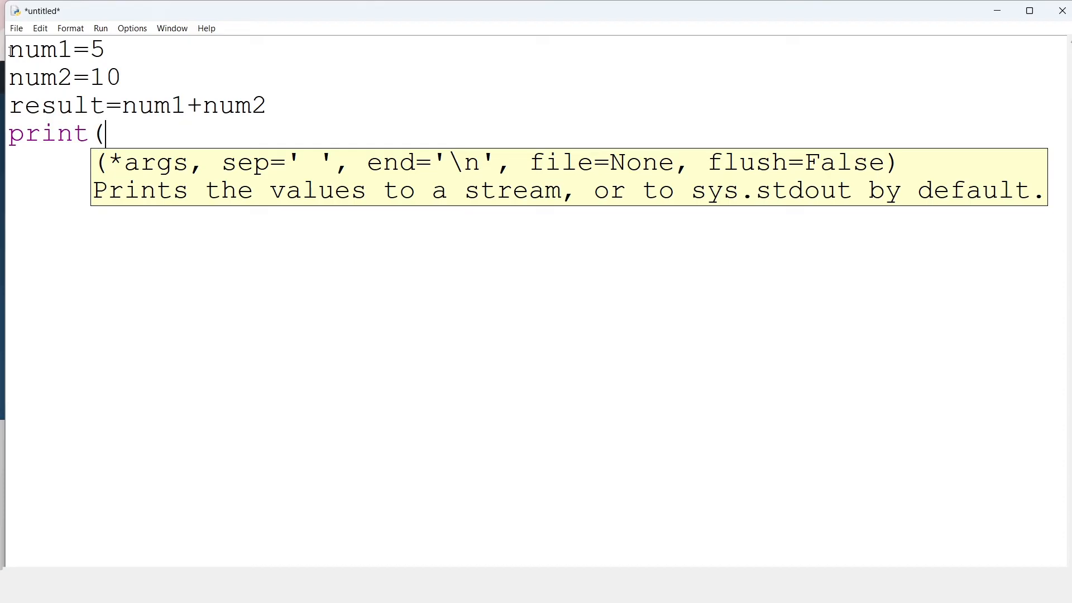
type("result")
type(")")
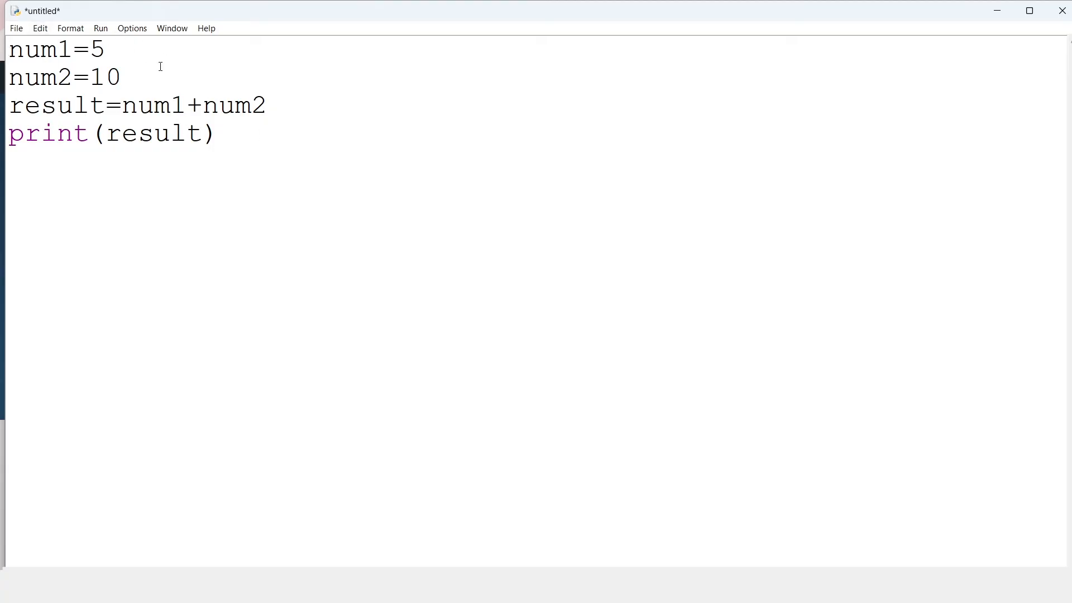
left_click(100, 27)
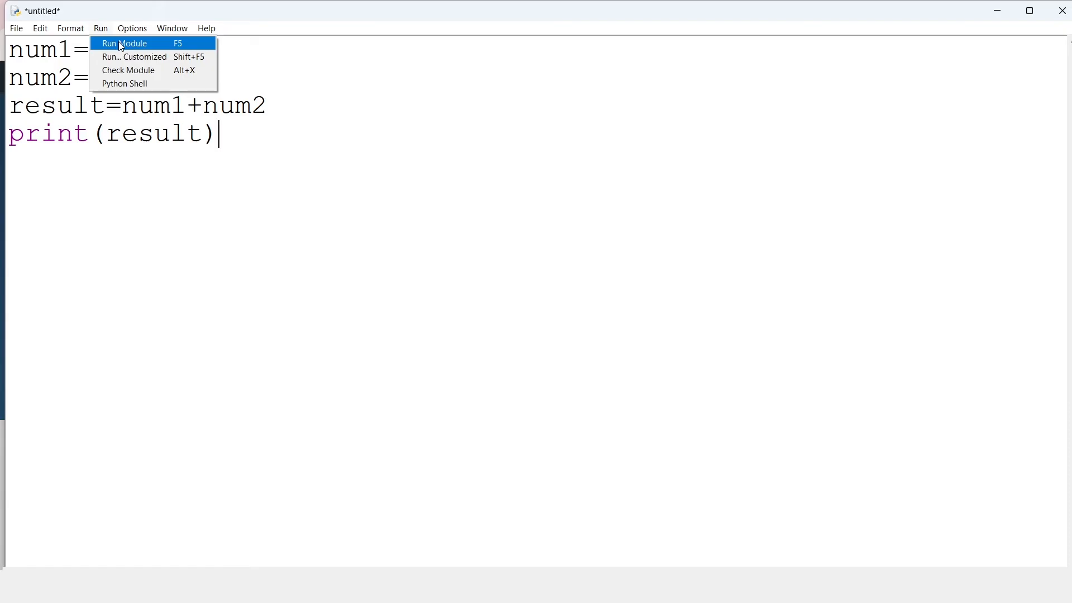
Run the module, saving it as demo.py, so the shell prints 15
left_click(119, 45)
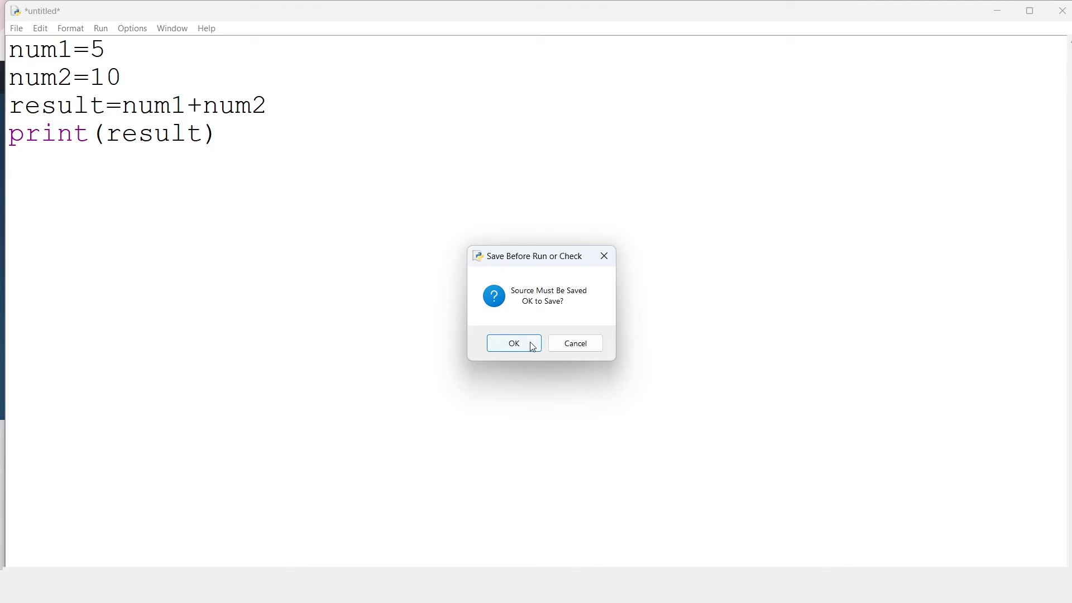
left_click(514, 344)
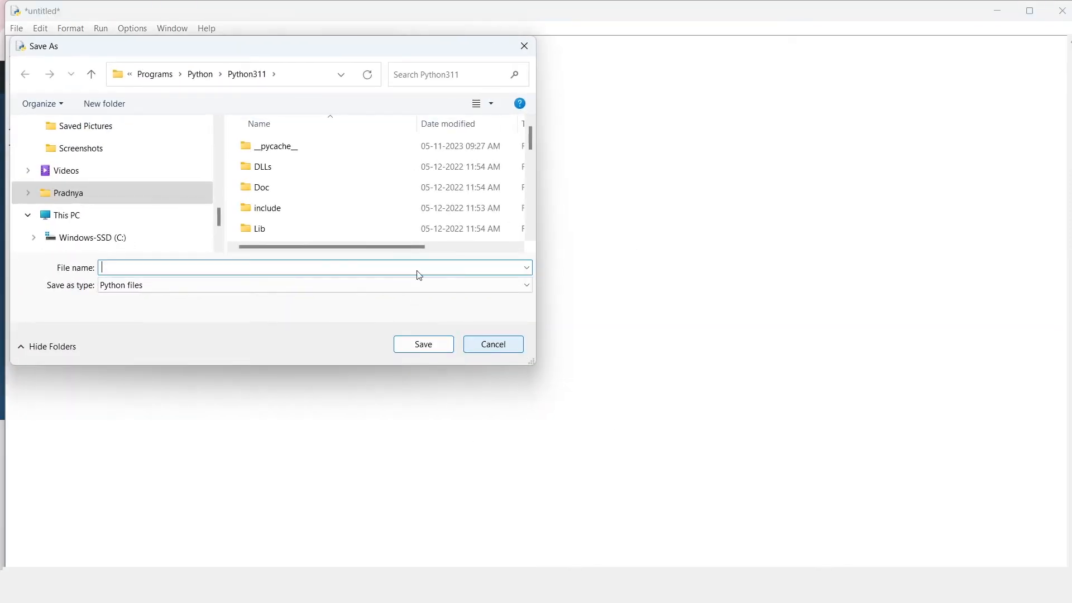
type("demo")
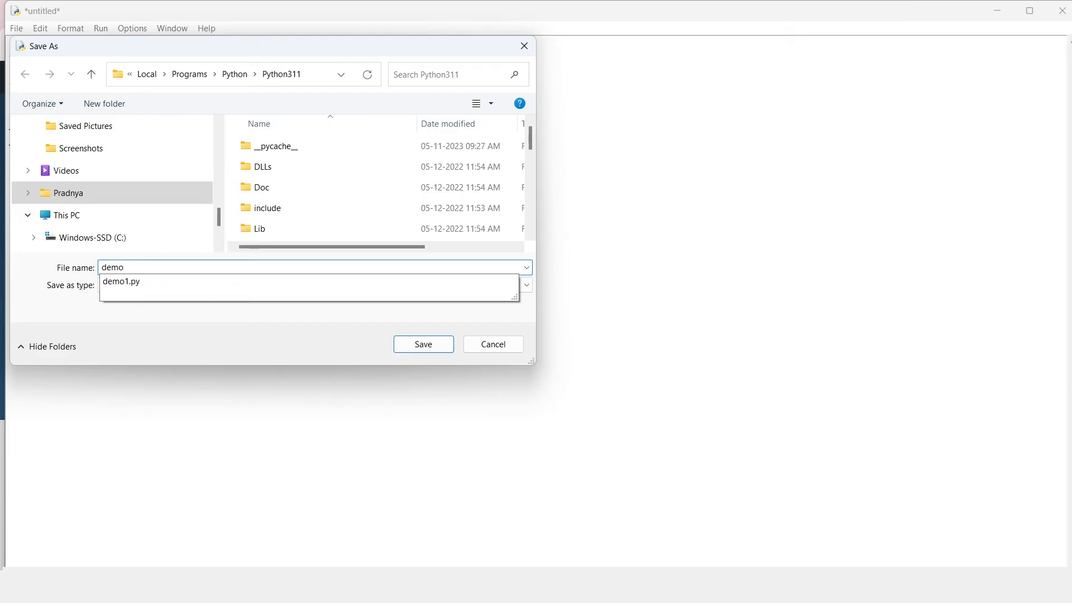
key("BackSpace")
key("BackSpace")
key("BackSpace")
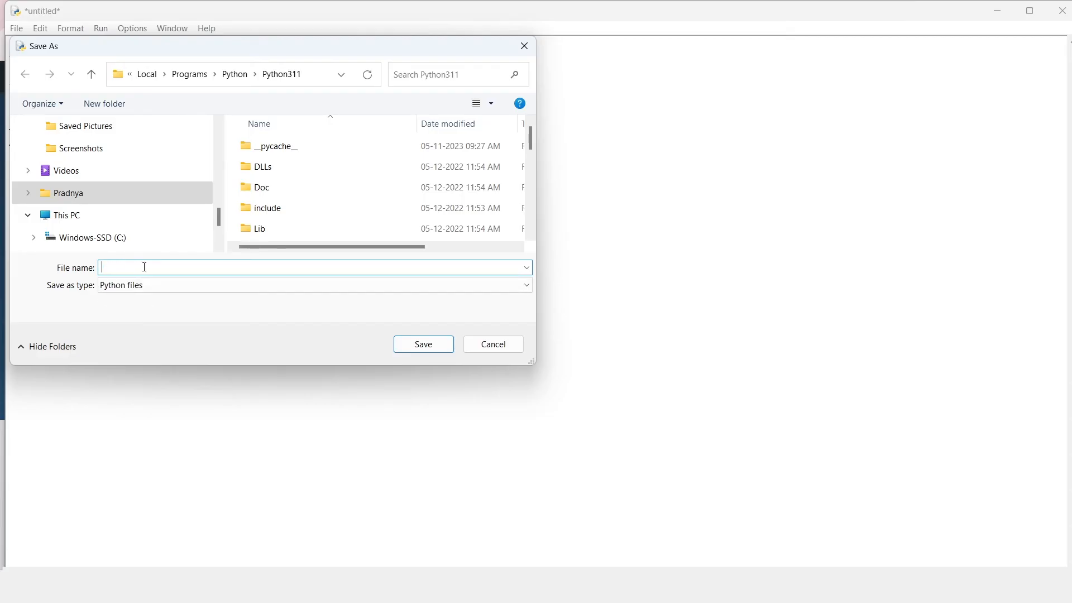
type("demo")
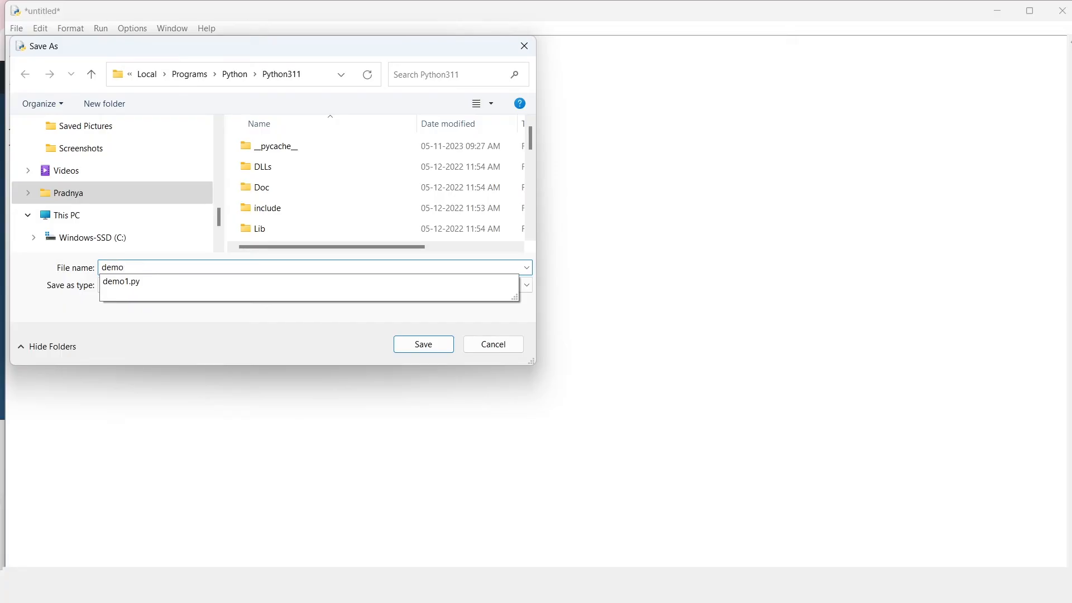
type(".py")
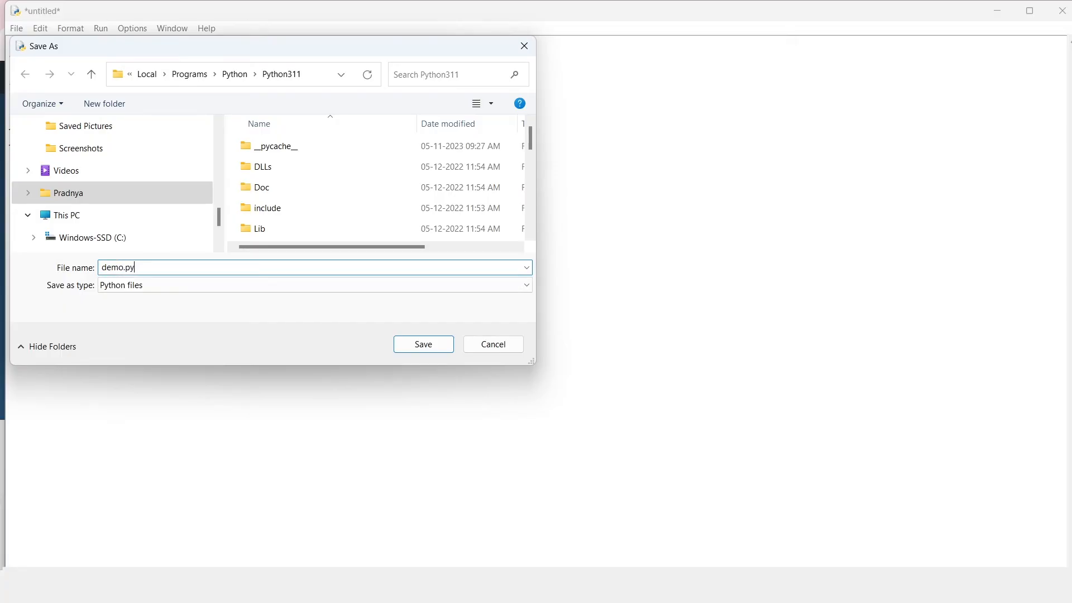
key("Return")
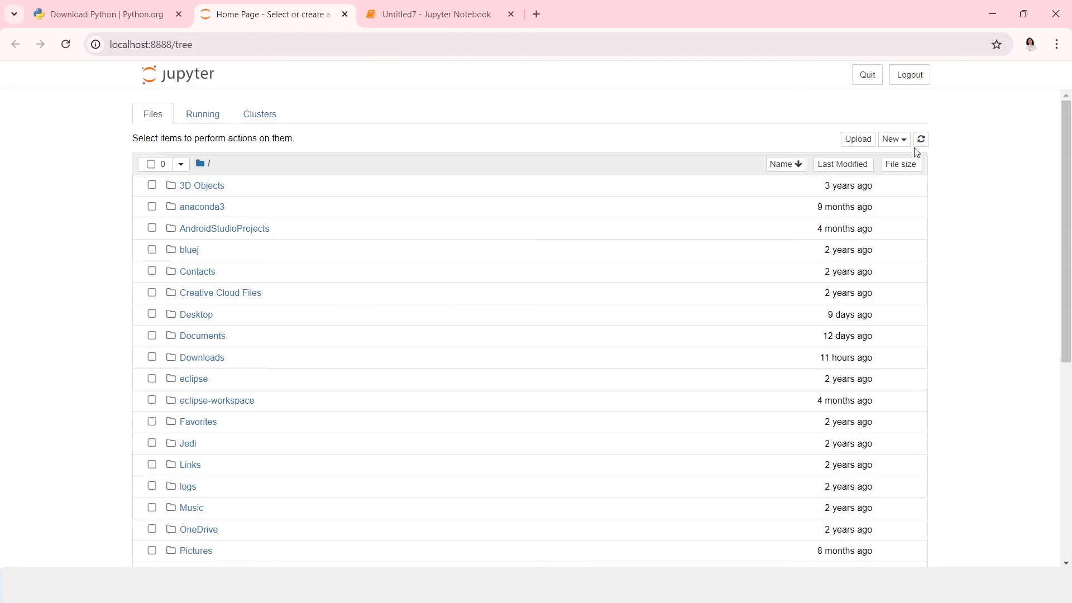
Create a Python 3 notebook and run a cell printing Hello World
left_click(894, 140)
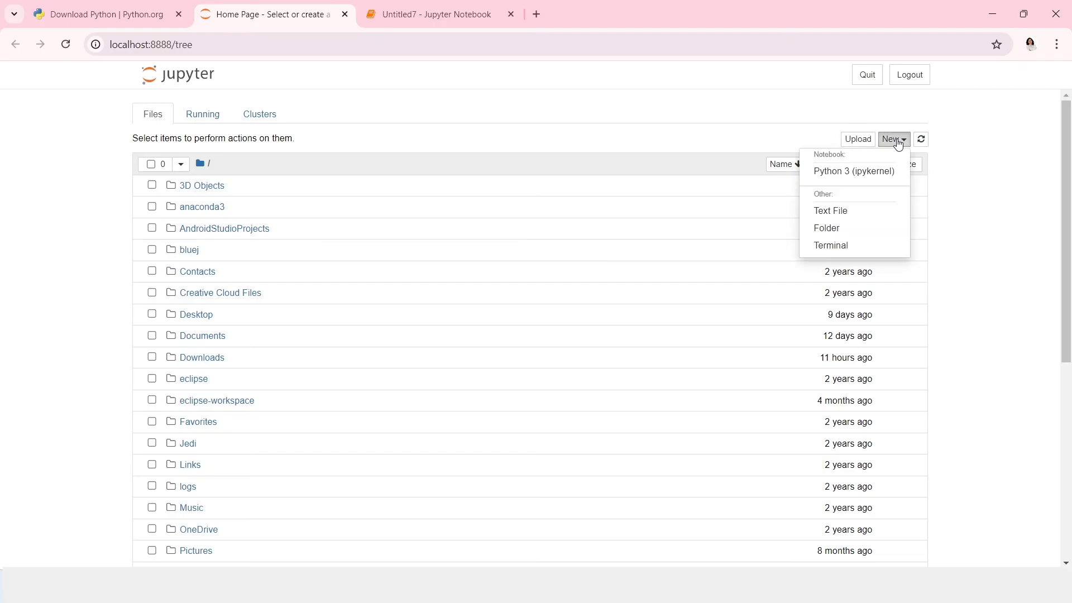
left_click(838, 171)
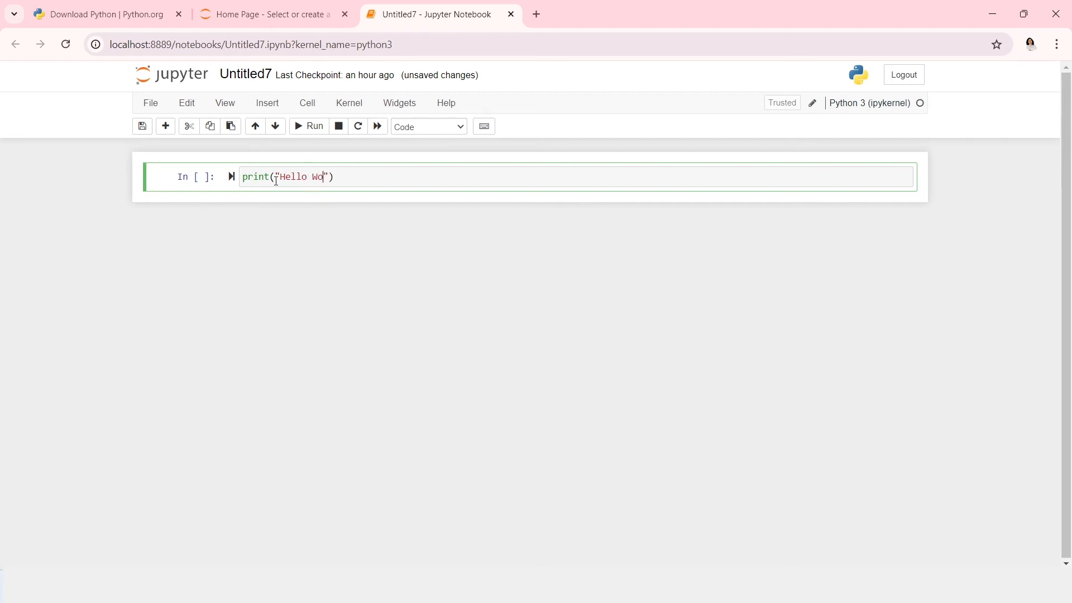
type("rld")
left_click(314, 126)
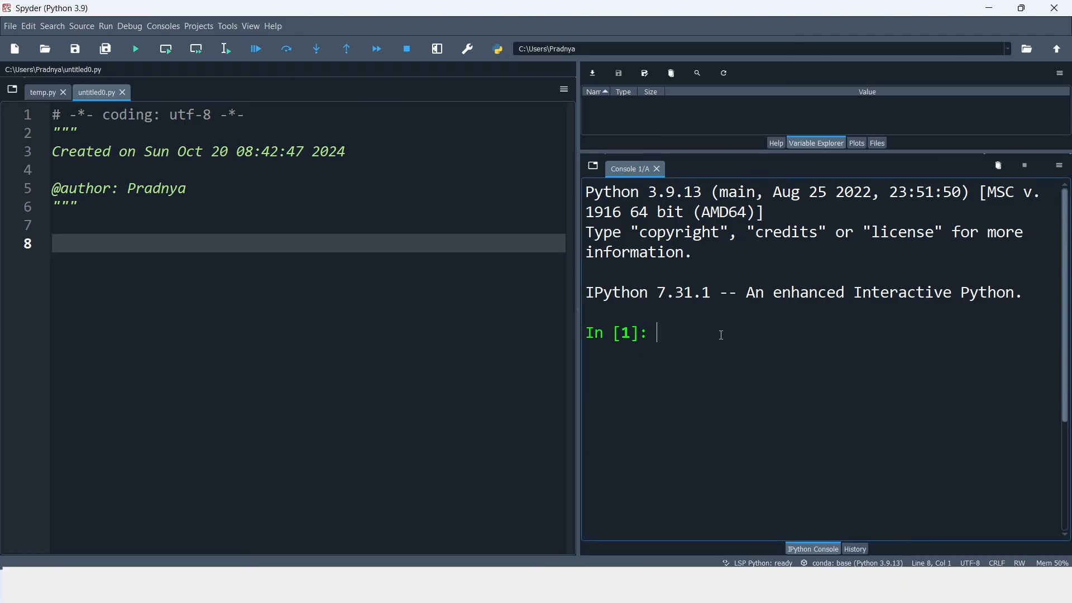
Run print("Hello World") in the IPython console, getting Hello World as output
left_click(131, 240)
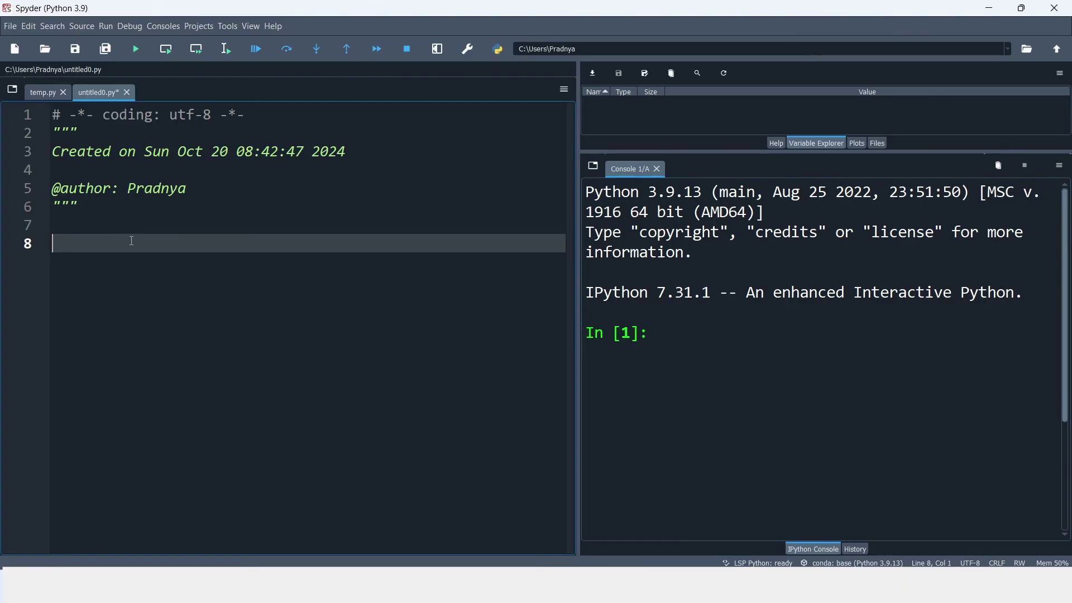
left_click(691, 332)
type("print(")
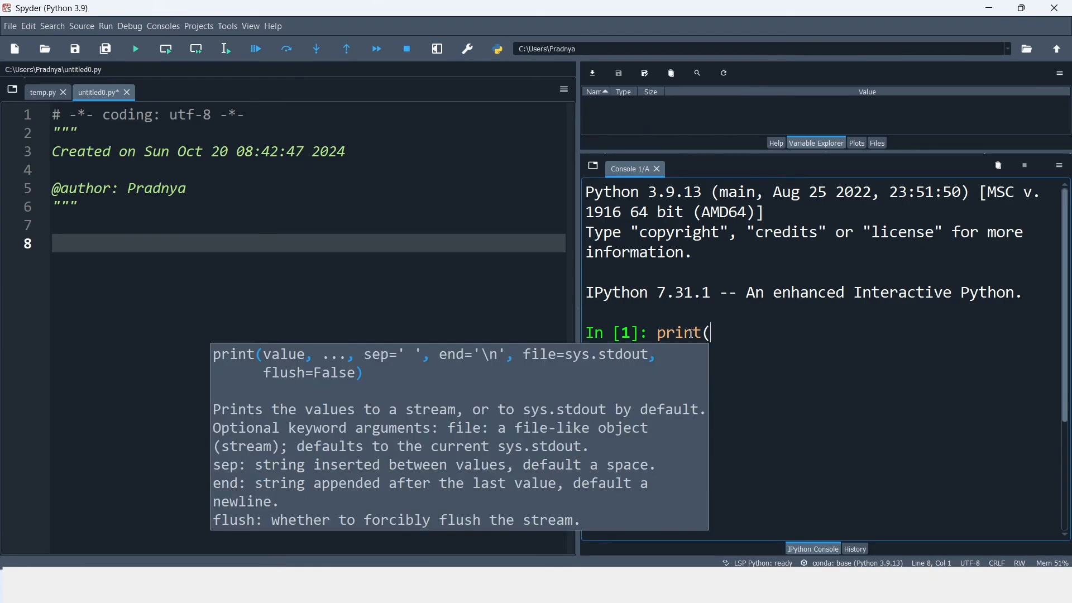
type("\"Hello ")
type("World\"")
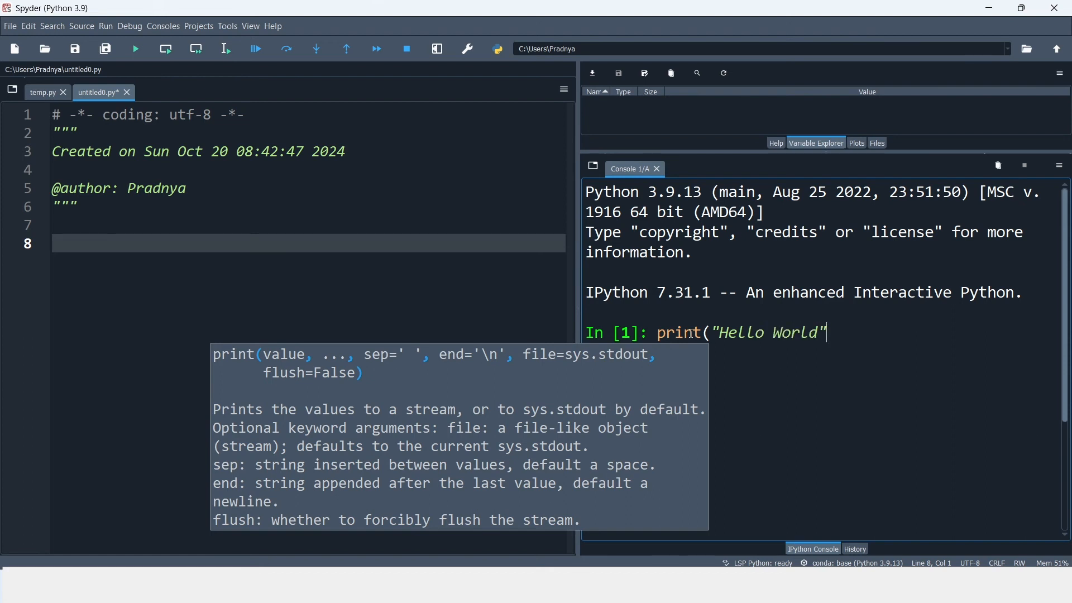
type(")")
key("Return")
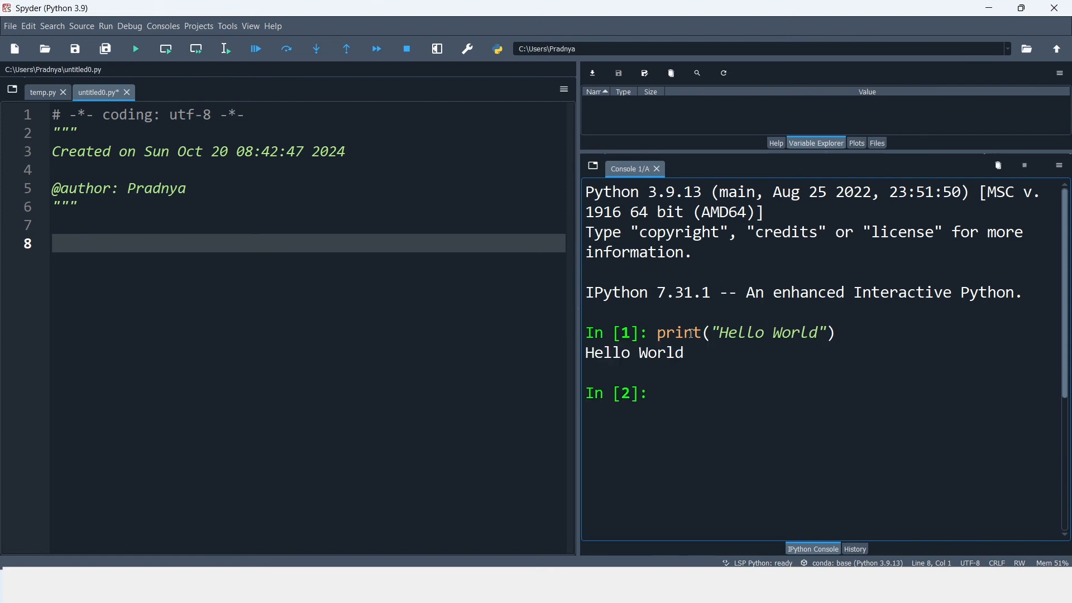
left_click_drag(683, 353, 585, 353)
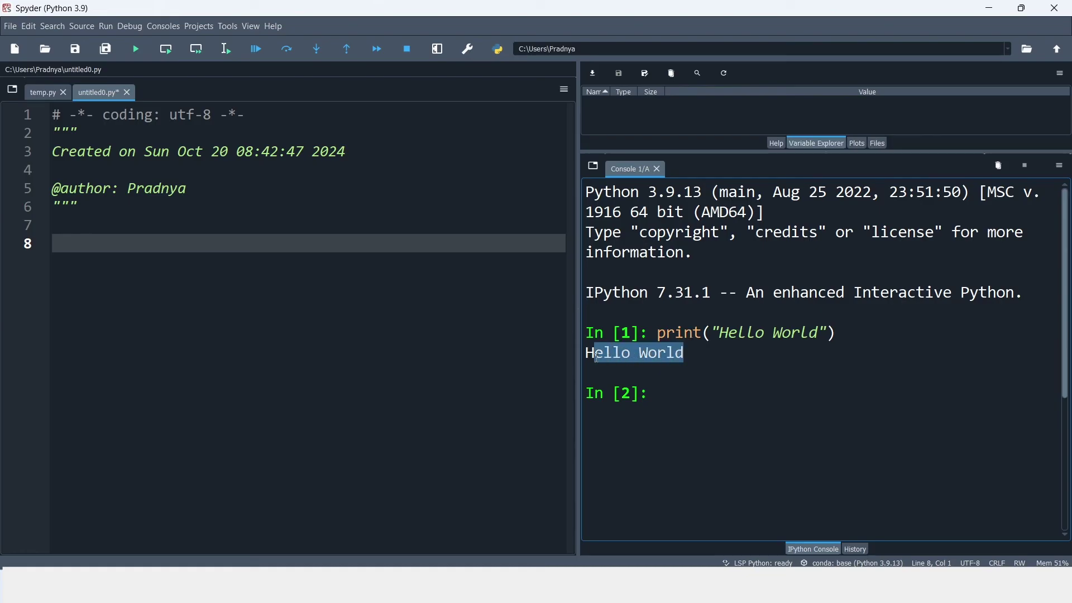
left_click(673, 382)
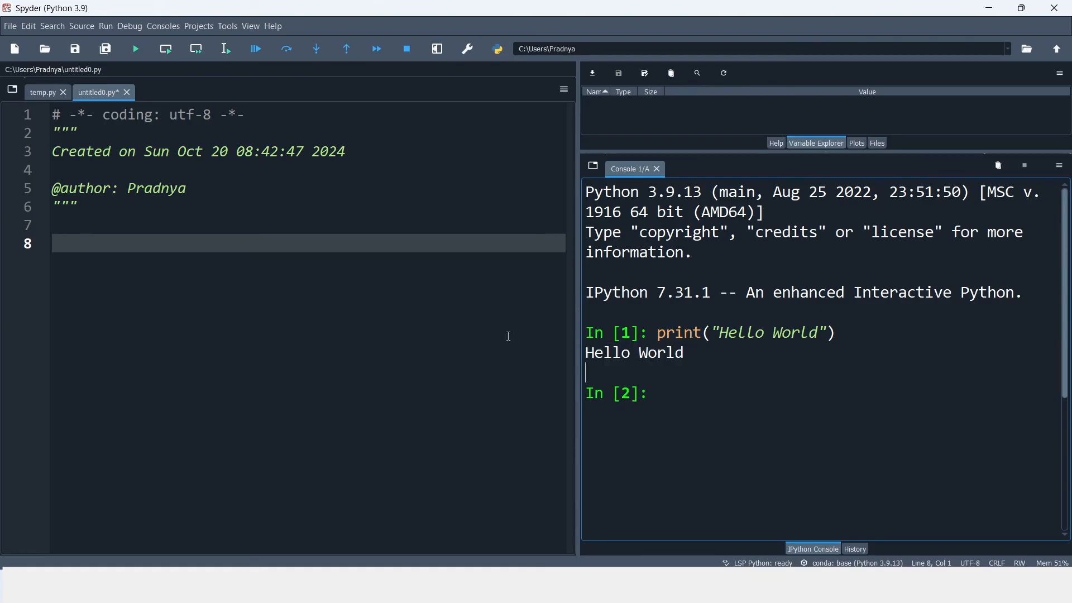
left_click(72, 241)
Paste the num1+num2 addition code into the script and run it so the console prints 15
type("num1=5 num2=10 result=num1+num2 print(result)")
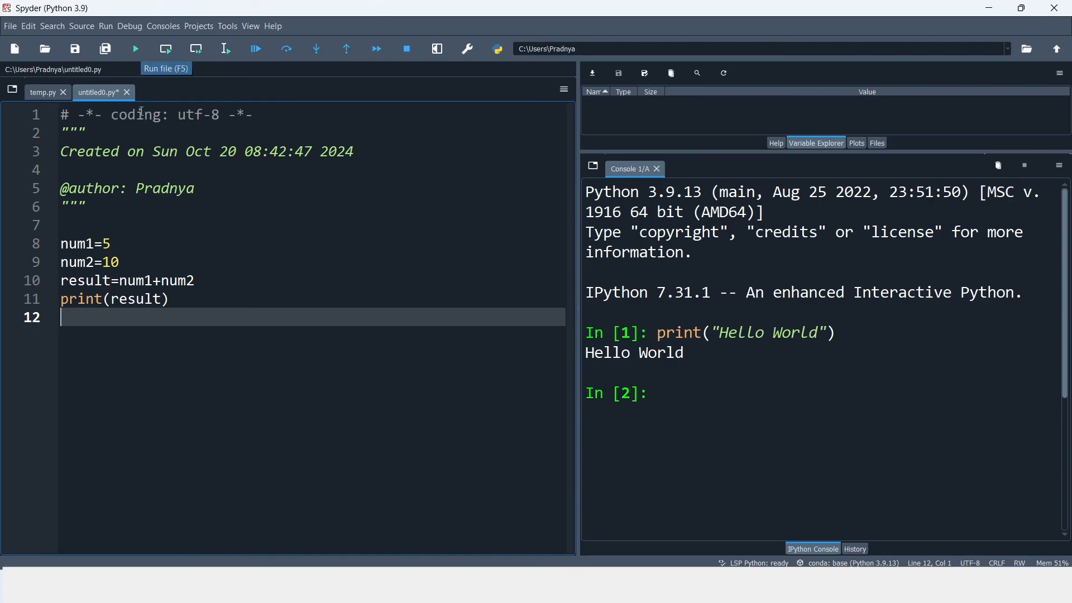
left_click(139, 49)
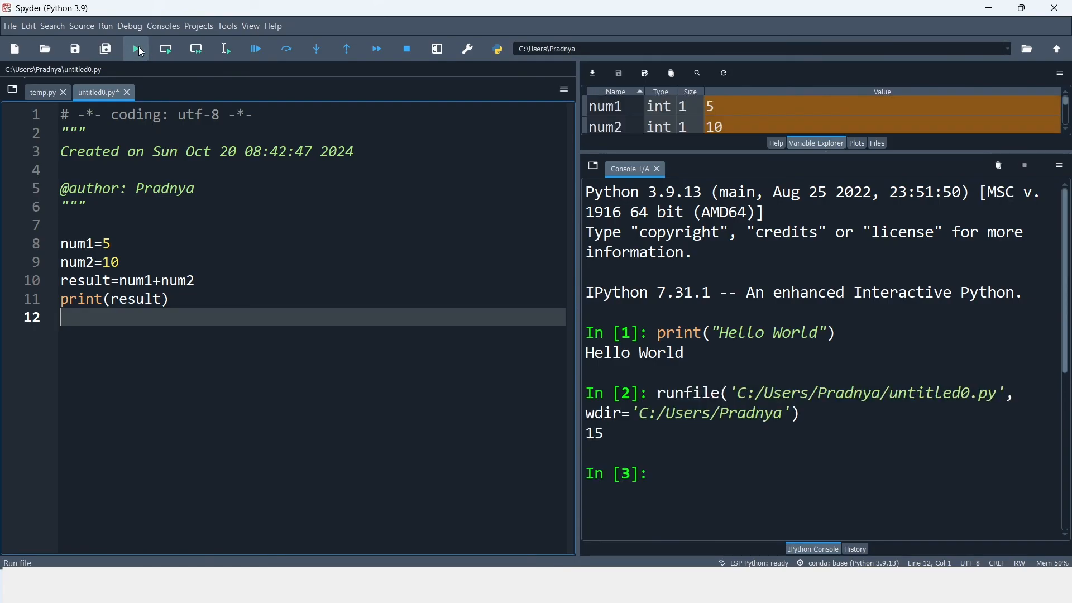
left_click_drag(607, 433, 588, 432)
left_click(84, 224)
key("Return")
key("Return")
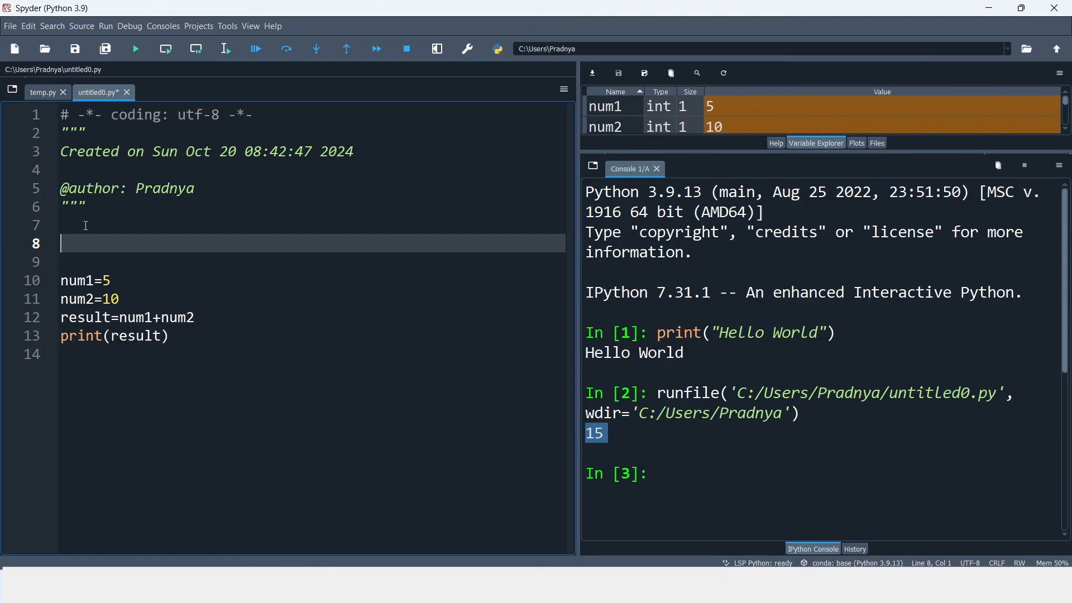
type("#")
type("program ")
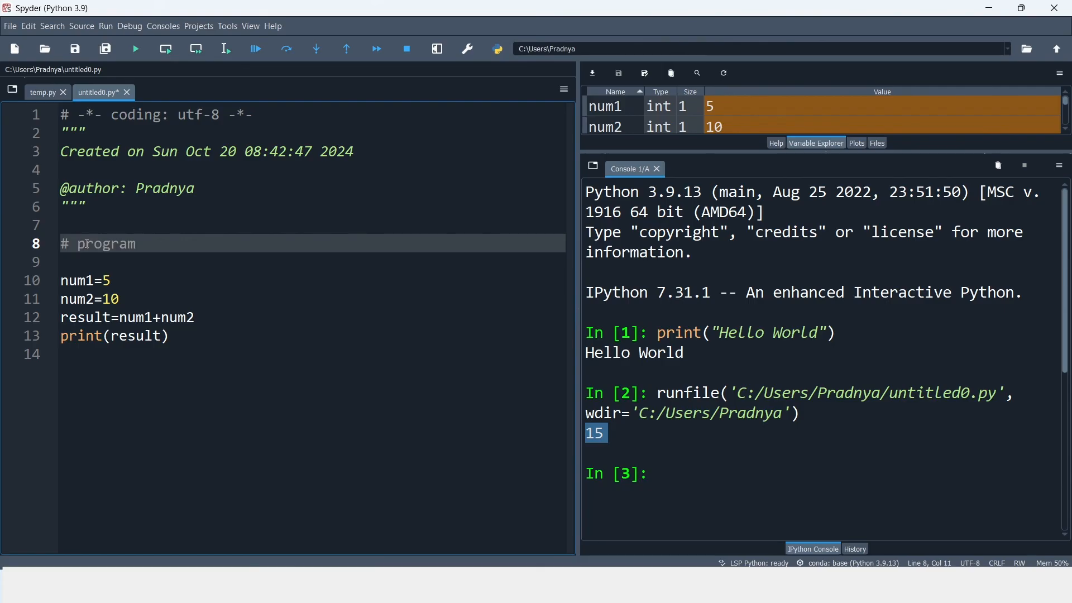
type("for addi")
type("tion o")
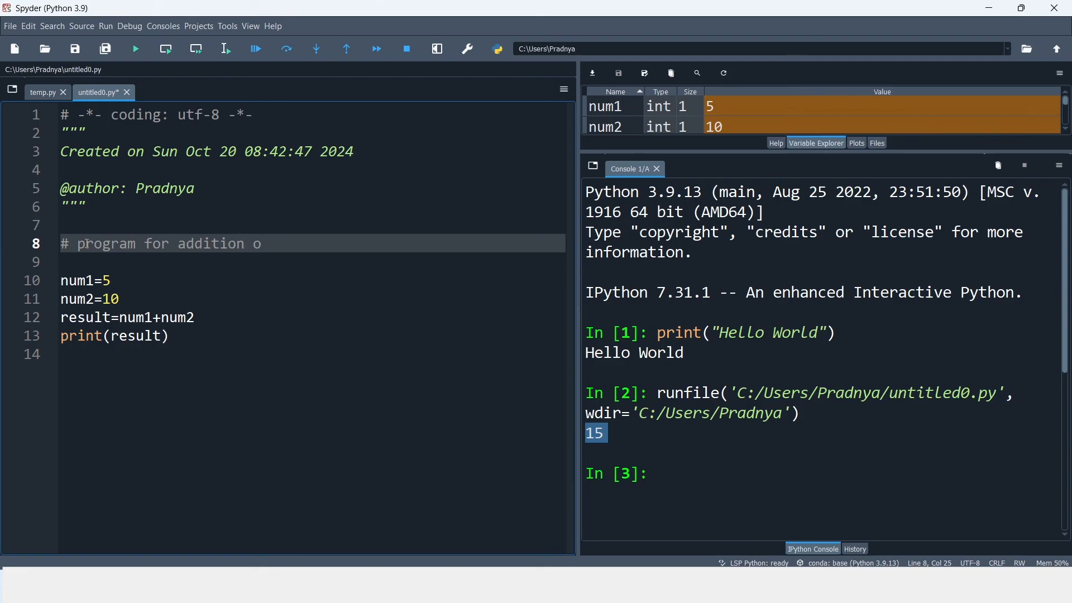
type("f 2 num")
type("bers")
Comment the script '# program for addition of 2 numbers' and rerun it, still printing 15
left_click(137, 49)
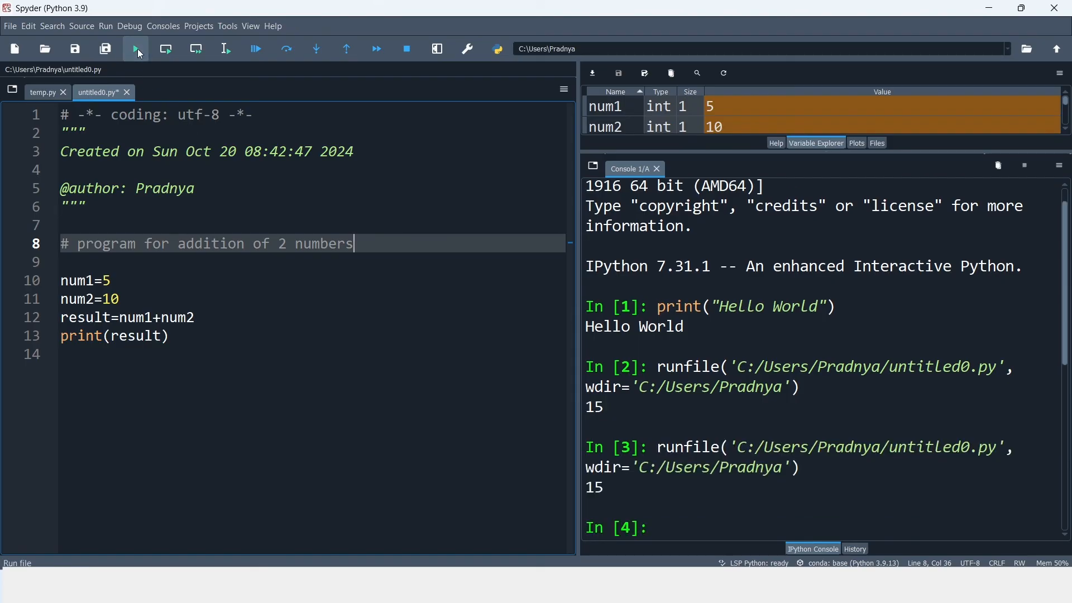
type("jsvhd")
type("jsehjd")
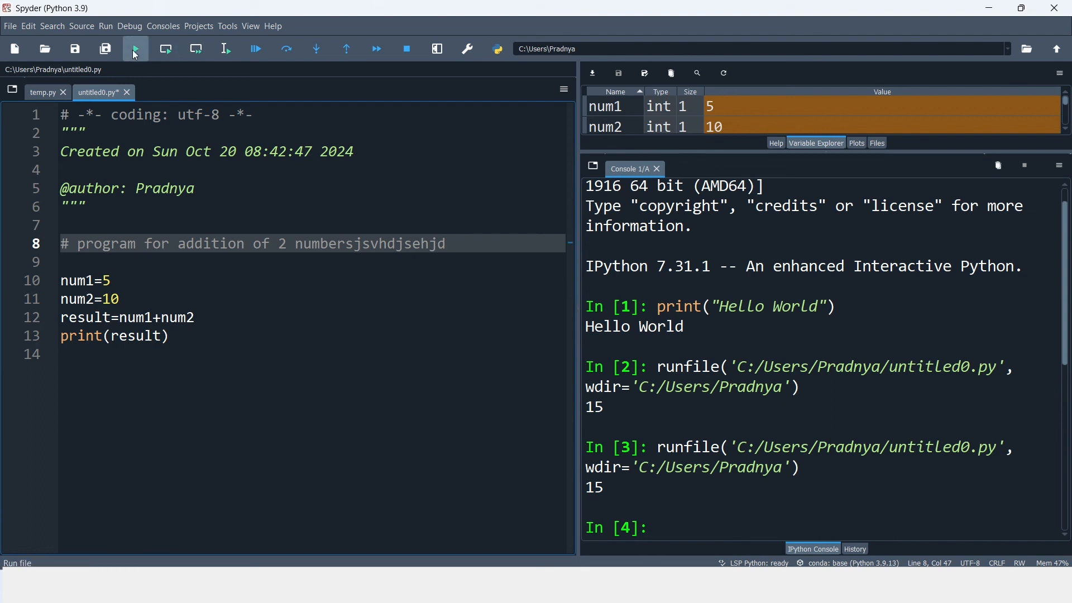
left_click(134, 50)
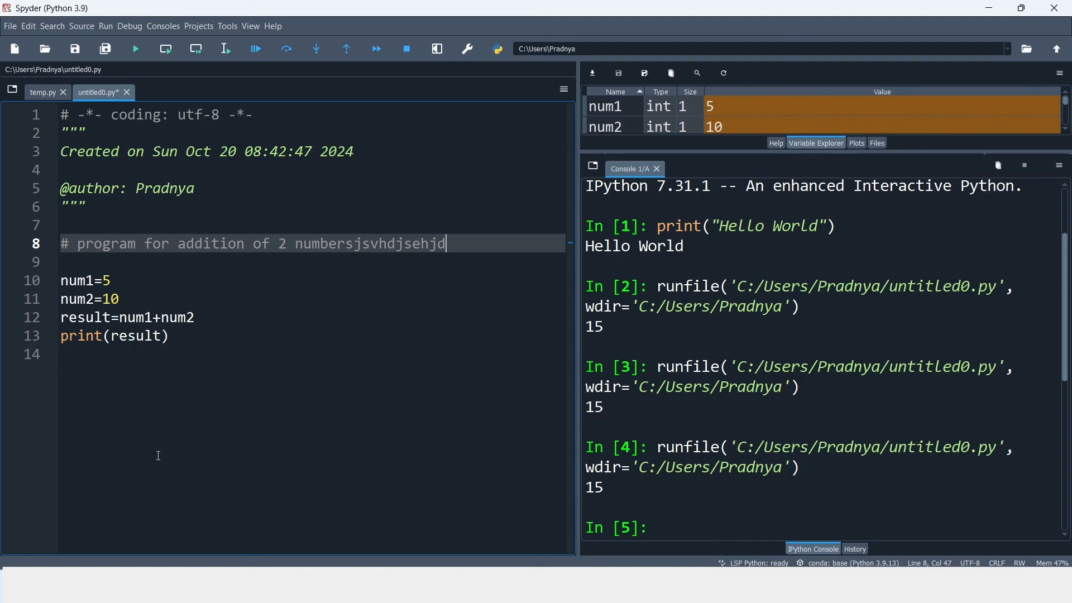
key("alt+Tab")
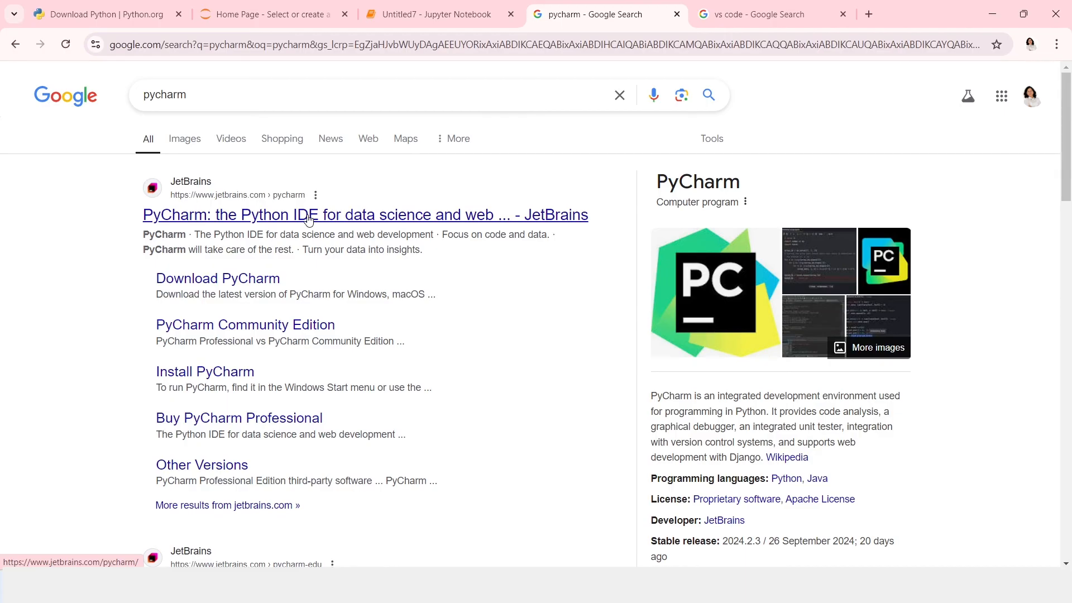
Visit the JetBrains PyCharm site, then the Visual Studio Code homepage from the search results
left_click(308, 216)
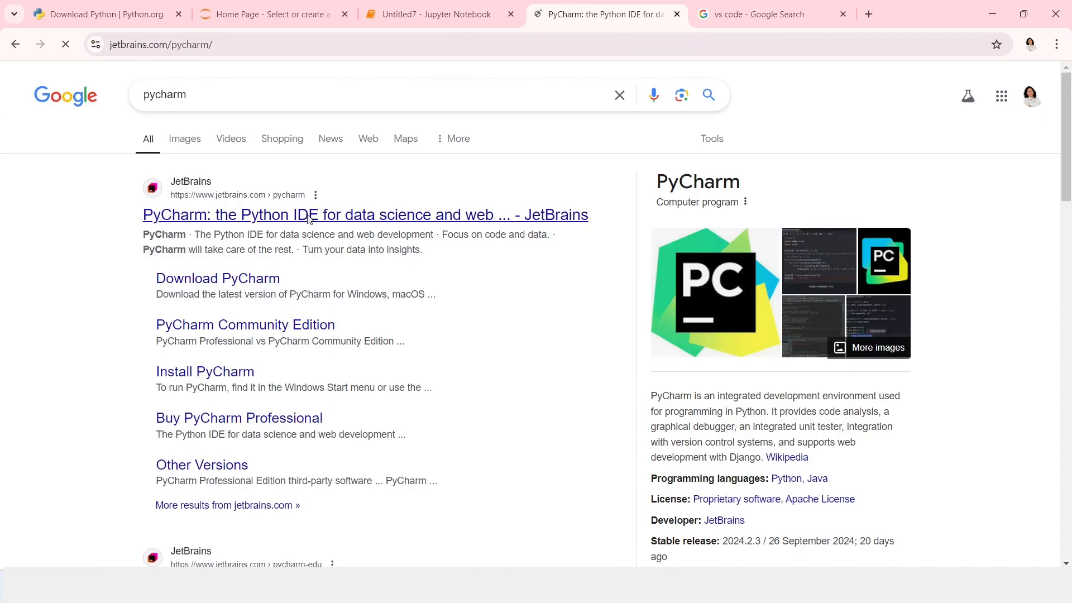
scroll(431, 267, "down", 1)
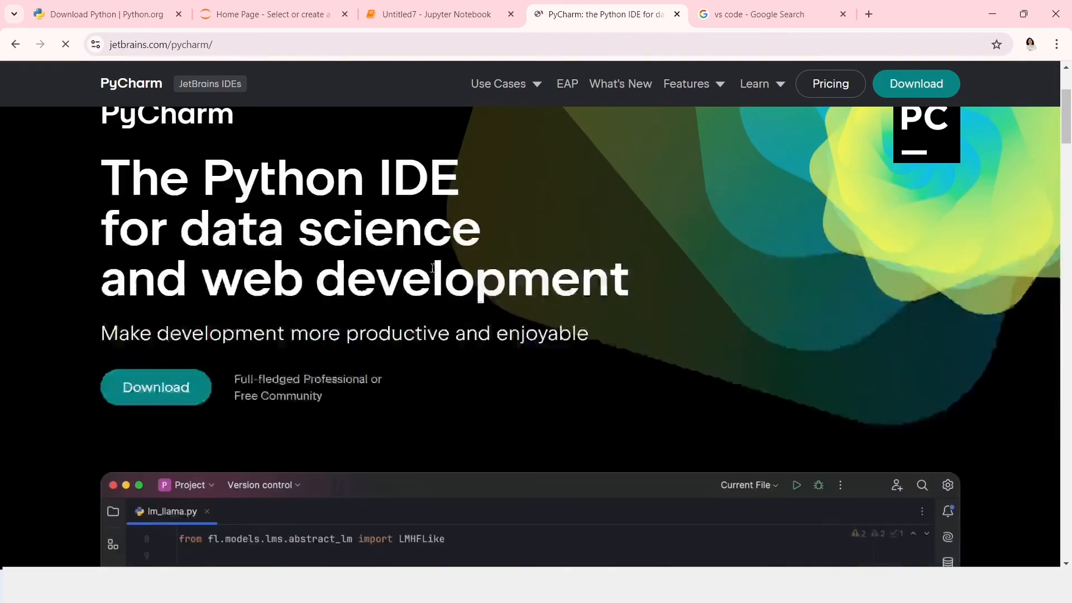
scroll(431, 267, "up", 1)
left_click(634, 394)
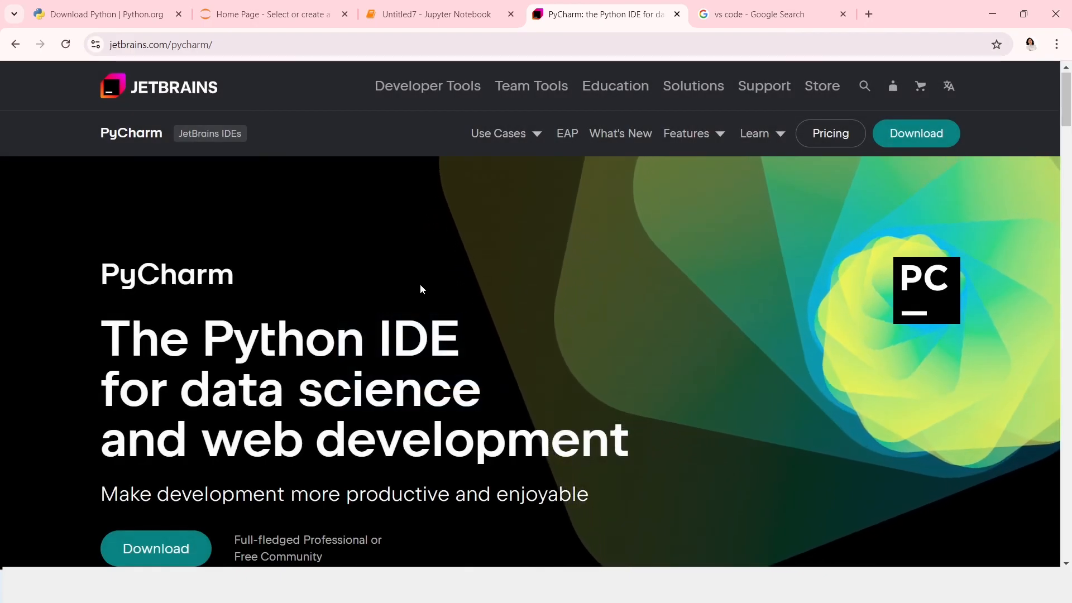
left_click(755, 14)
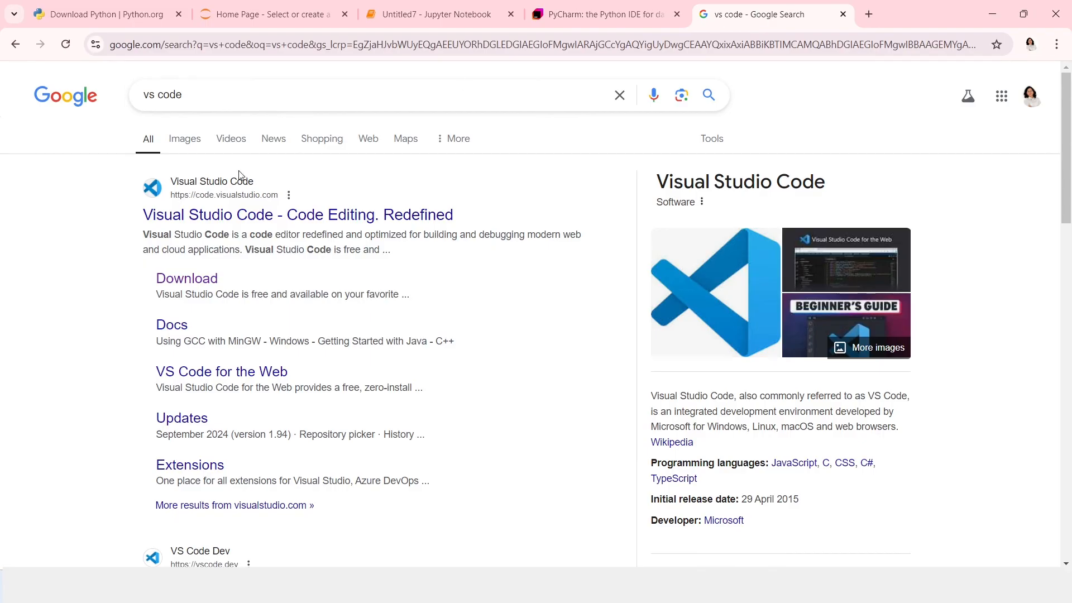
left_click(238, 216)
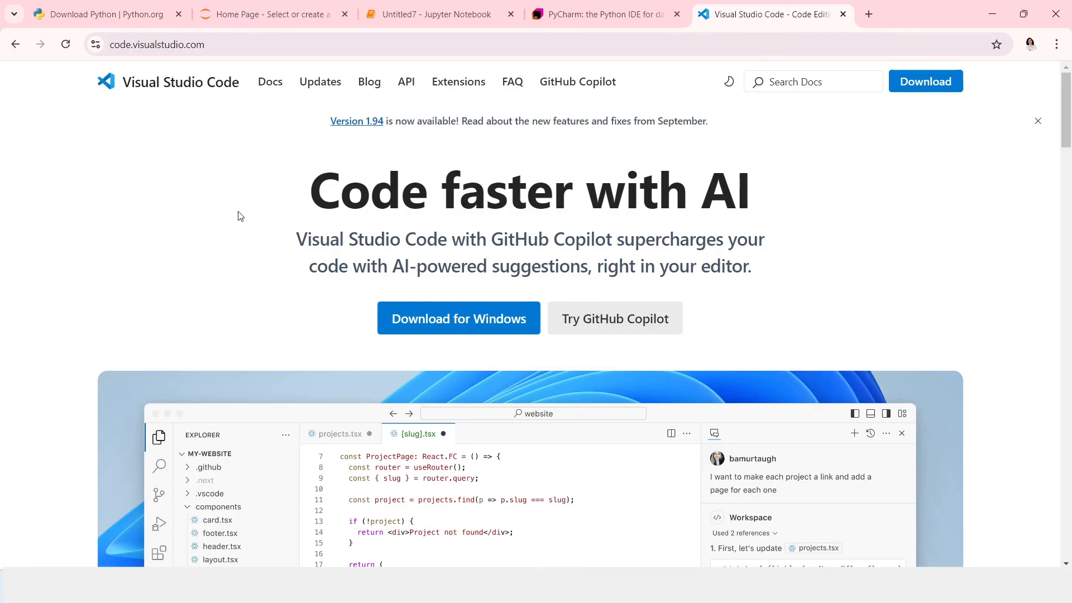
Search the VS Code extensions for 'python' and show Microsoft's Python extension details
key("alt+Tab")
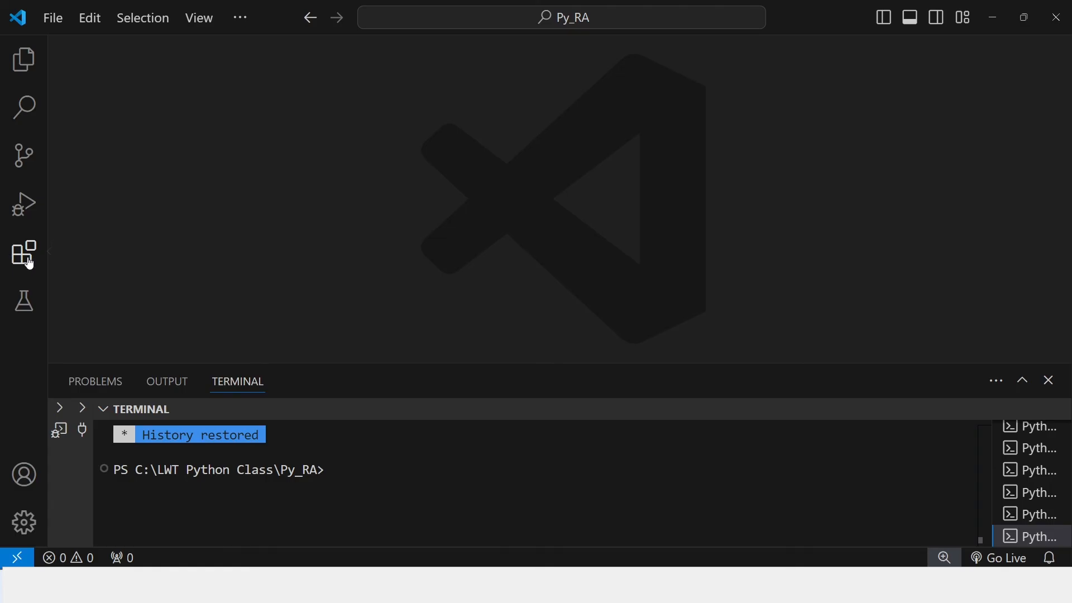
left_click(28, 260)
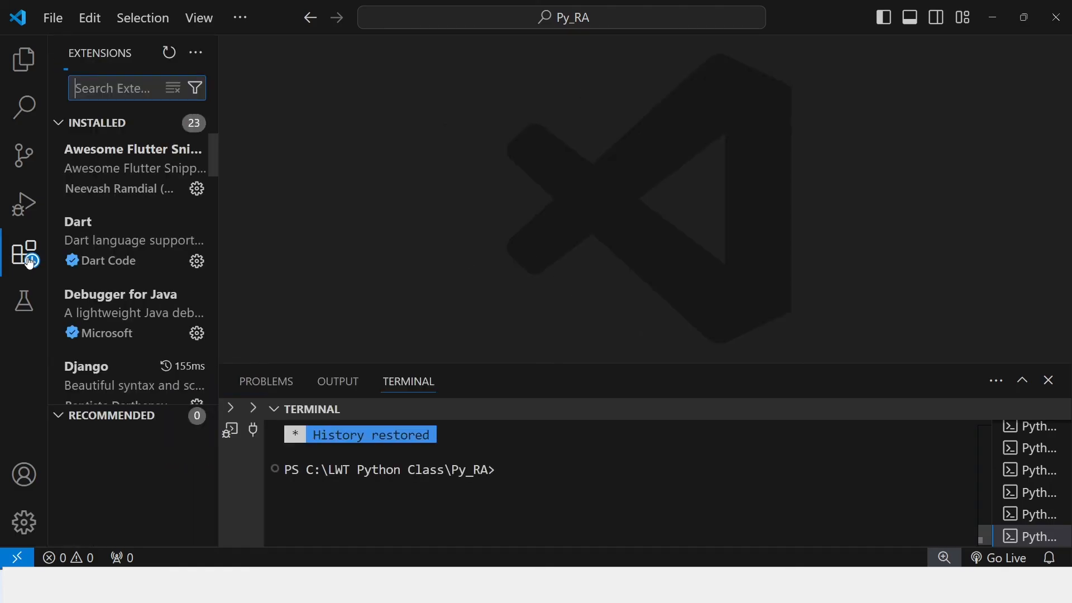
left_click(120, 87)
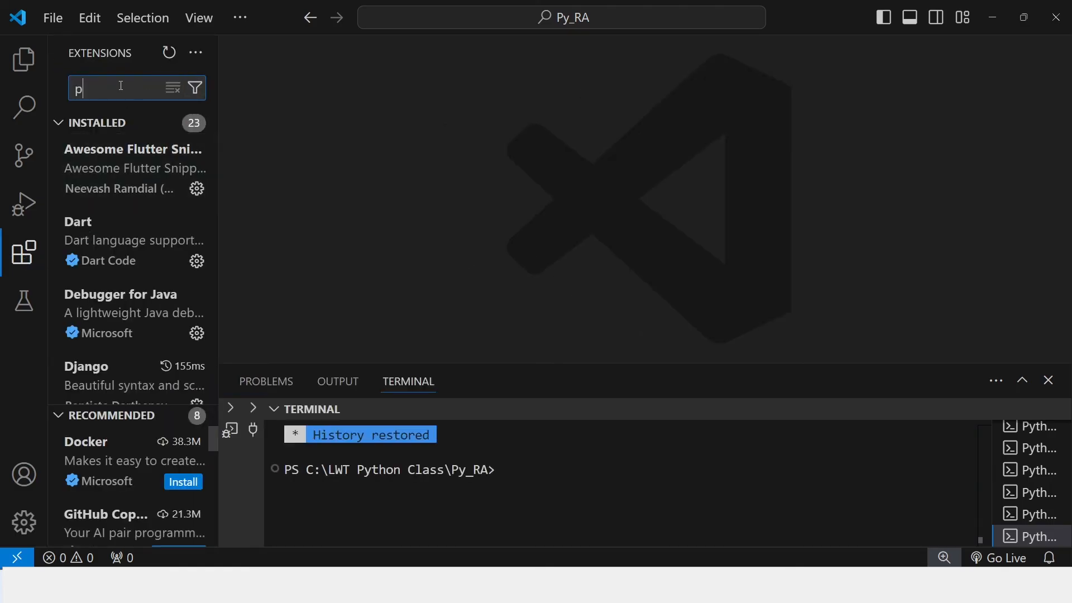
type("python")
key("Return")
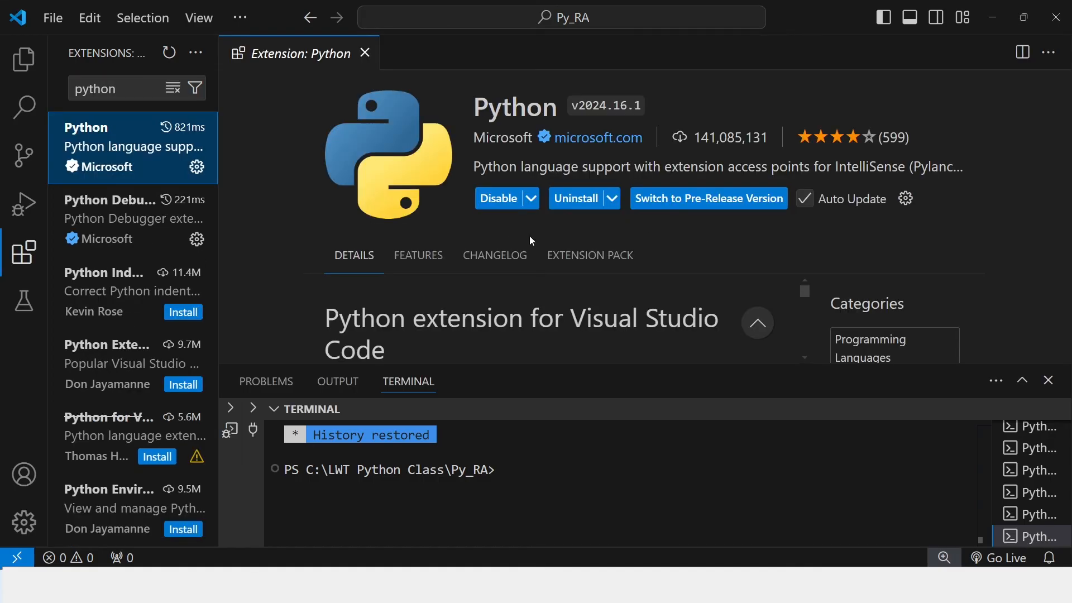